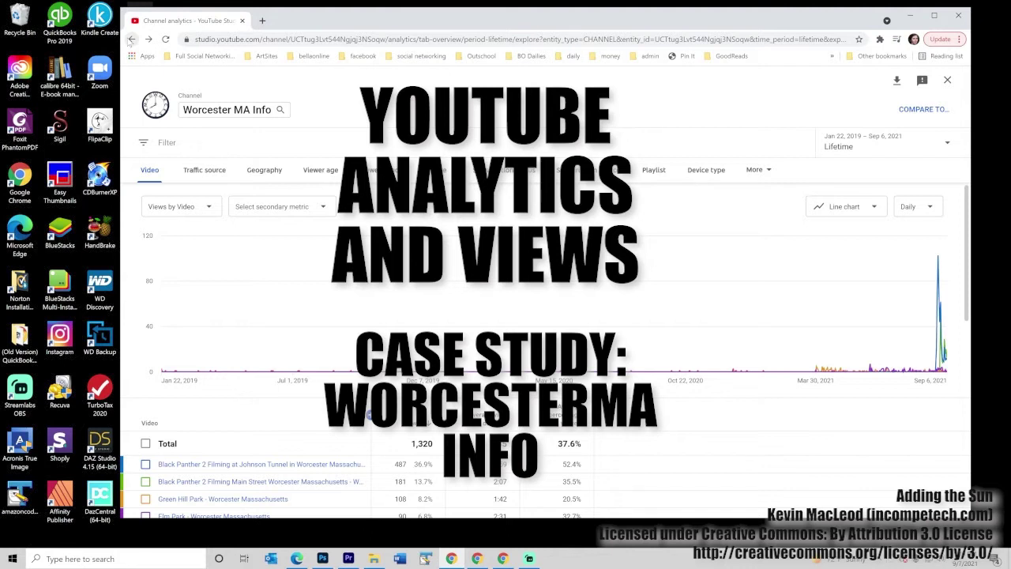
Step: Return to the channel page and play 'Spring into the New Year - Worcester City Hall' under City Hall Art
left_click(131, 40)
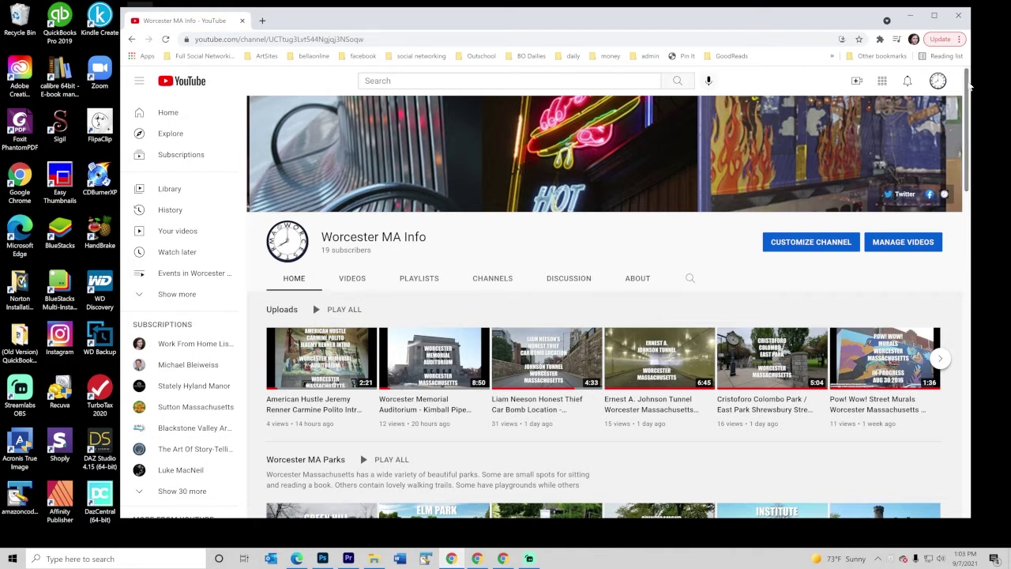
left_click_drag(970, 86, 940, 286)
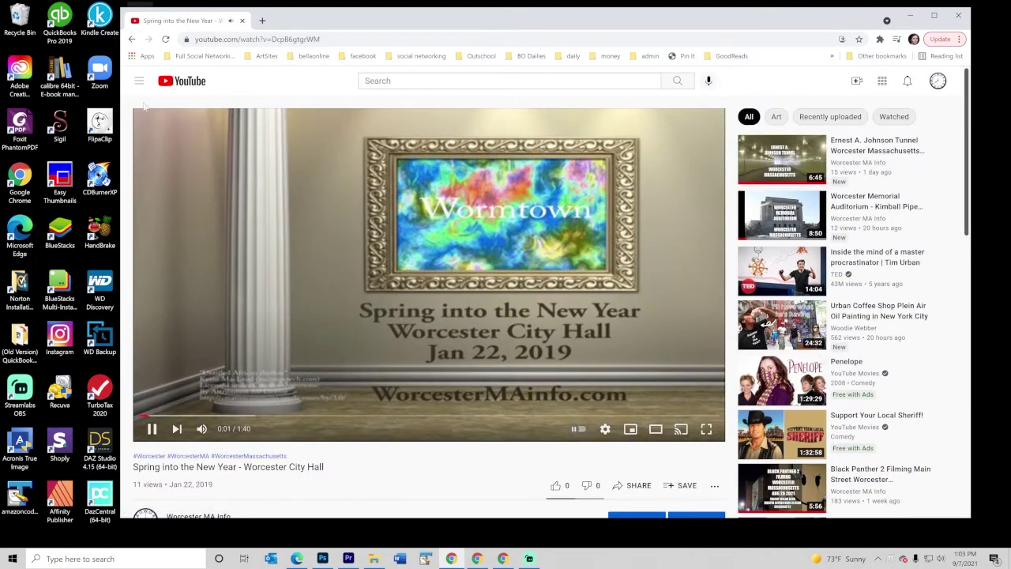
Step: Go back from the video to the Worcester MA Info channel and scroll up to its banner
left_click(132, 39)
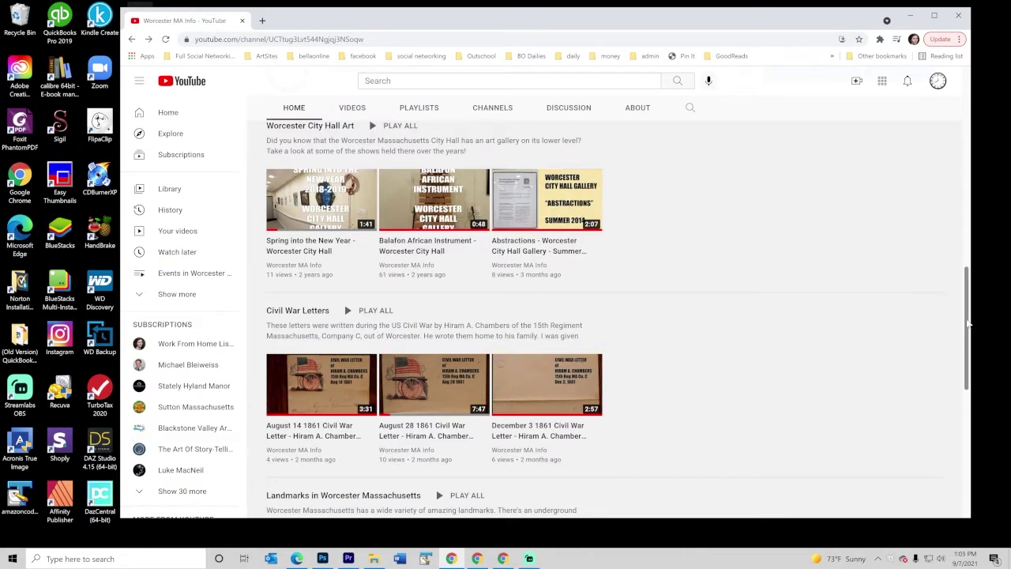
left_click_drag(968, 322, 972, 179)
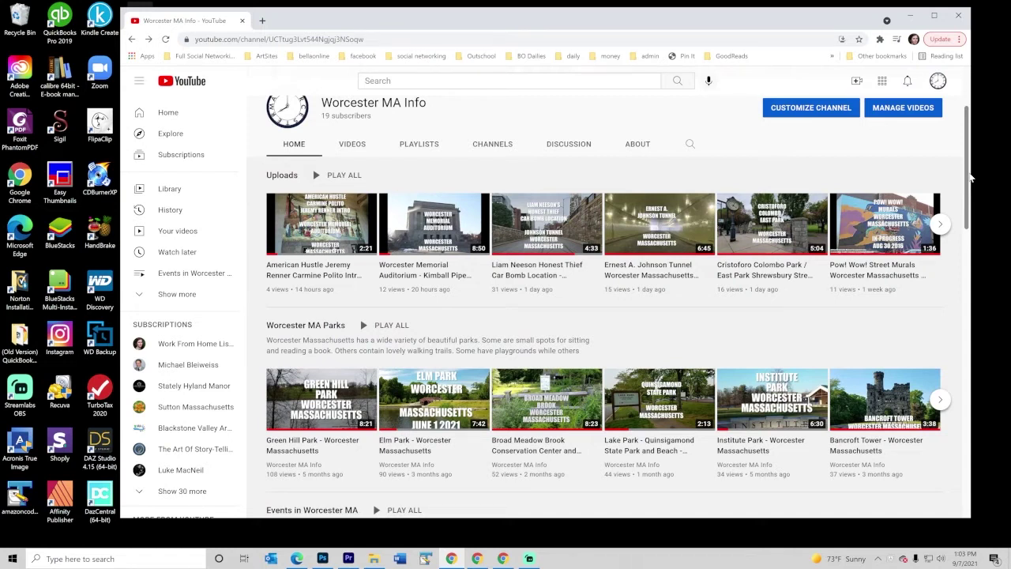
left_click_drag(972, 178, 970, 124)
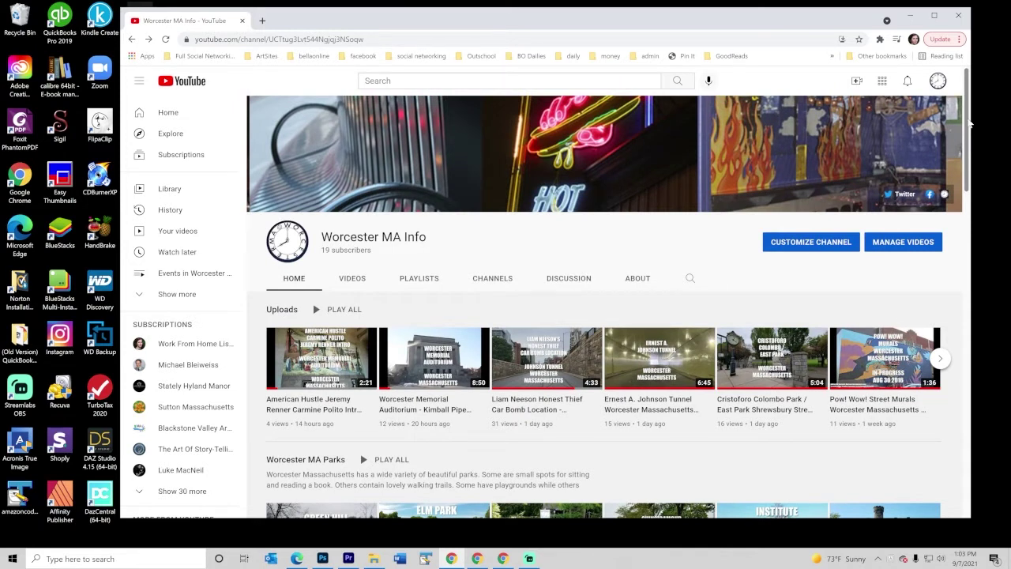
left_click_drag(970, 124, 964, 191)
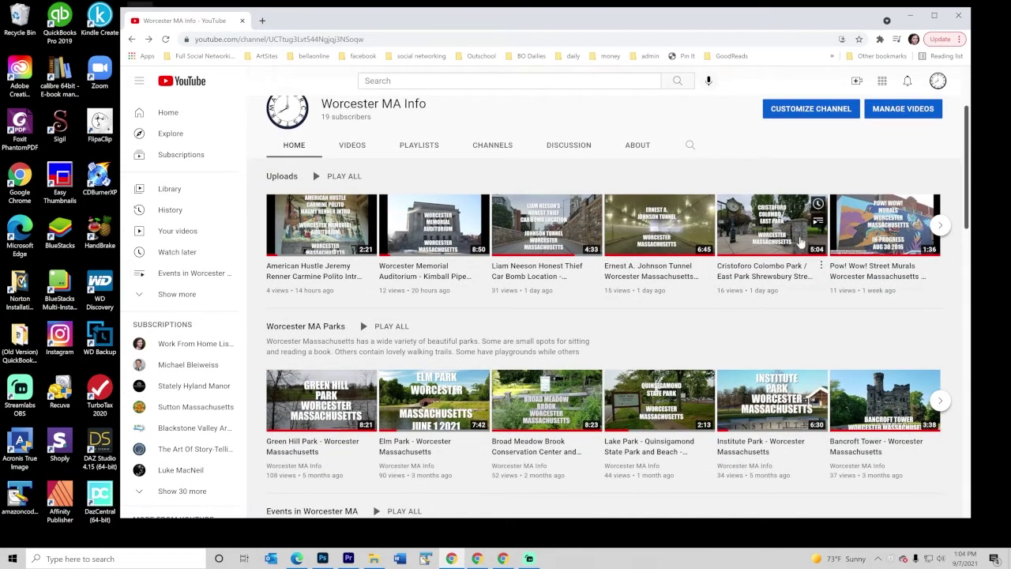
left_click_drag(963, 160, 963, 114)
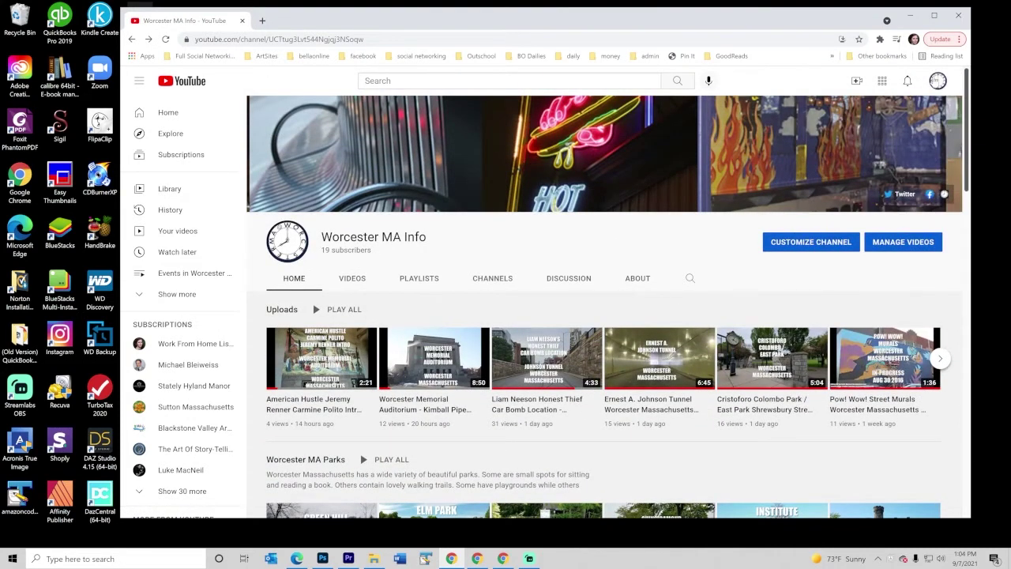
Step: Switch to YouTube Studio and browse the channel's 29 uploads in Content
left_click(935, 81)
left_click(874, 192)
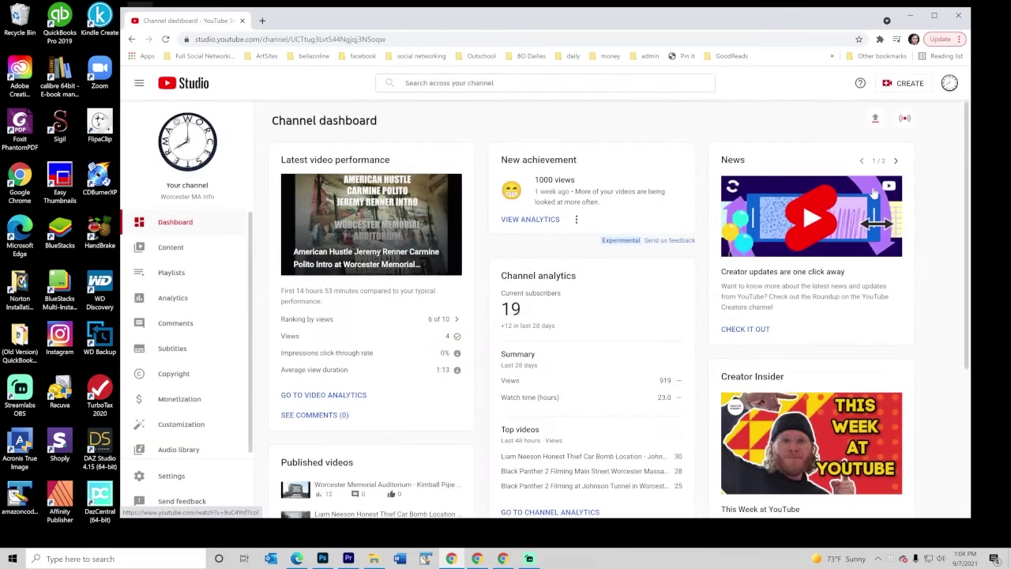
left_click(161, 251)
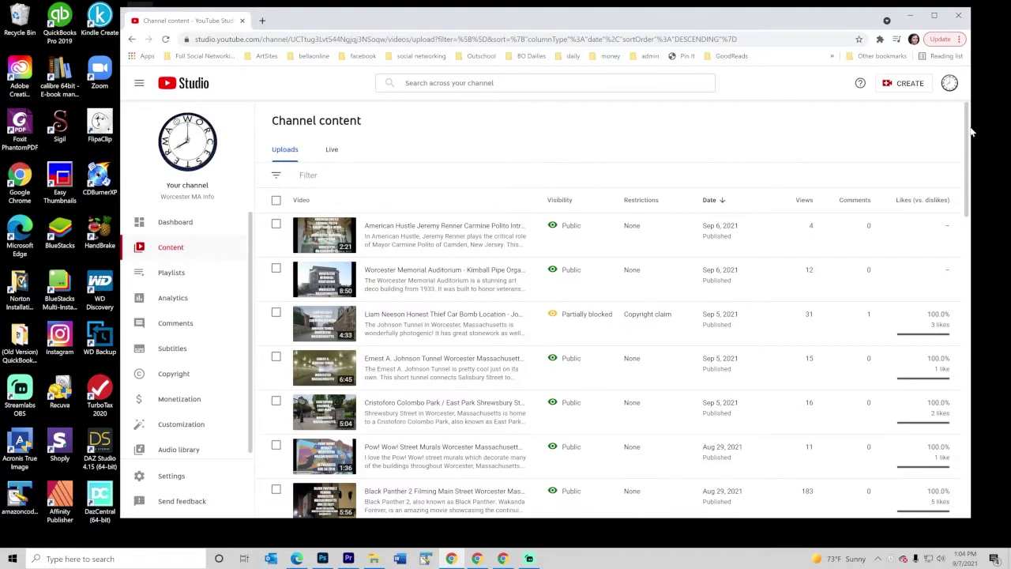
left_click_drag(965, 124, 961, 431)
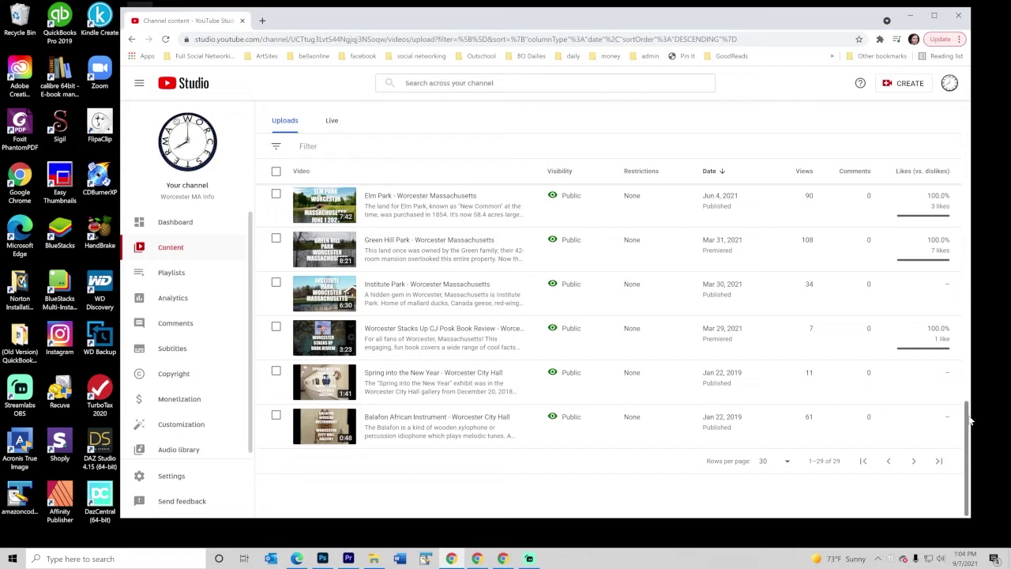
scroll(965, 404, "up", 1)
left_click_drag(965, 405, 965, 383)
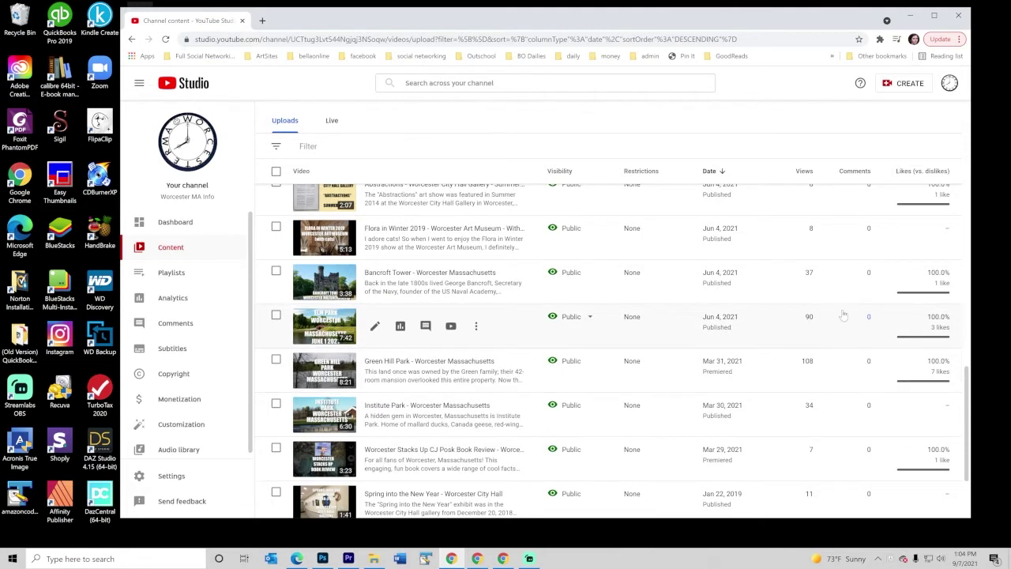
scroll(825, 346, "up", 1)
scroll(821, 348, "up", 5)
scroll(790, 360, "up", 2)
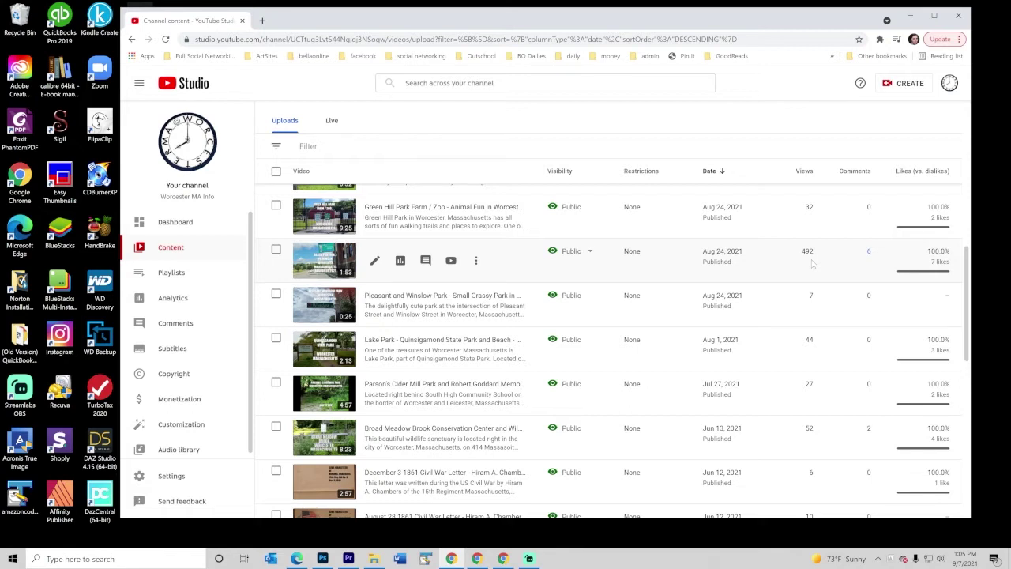
left_click_drag(966, 299, 965, 249)
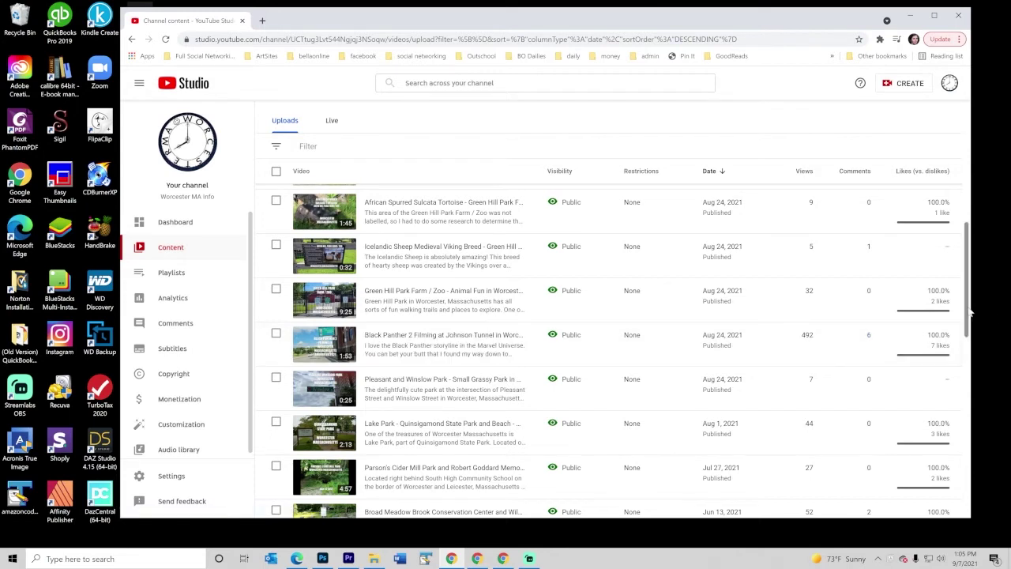
scroll(971, 313, "up", 1)
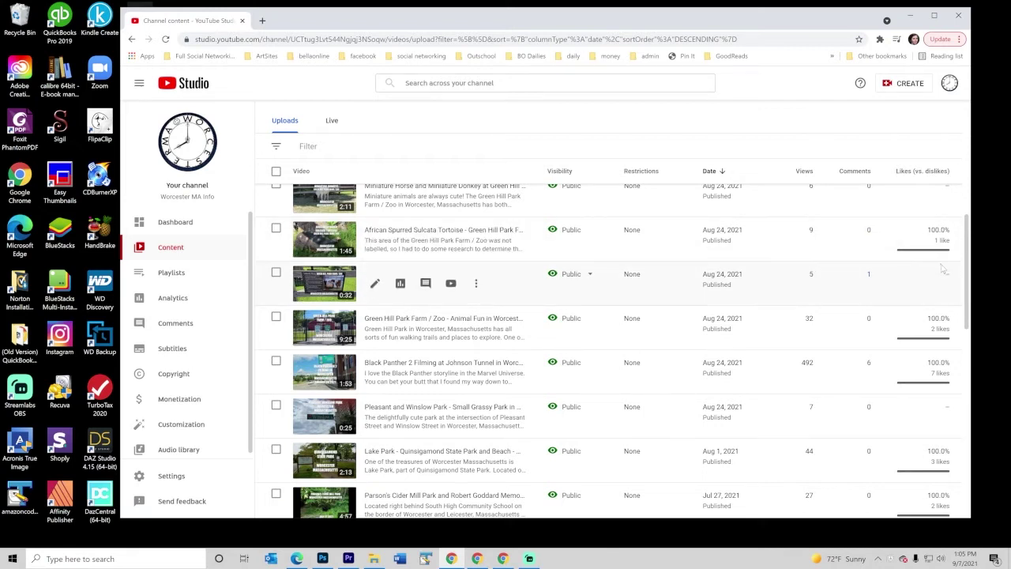
scroll(968, 257, "up", 1)
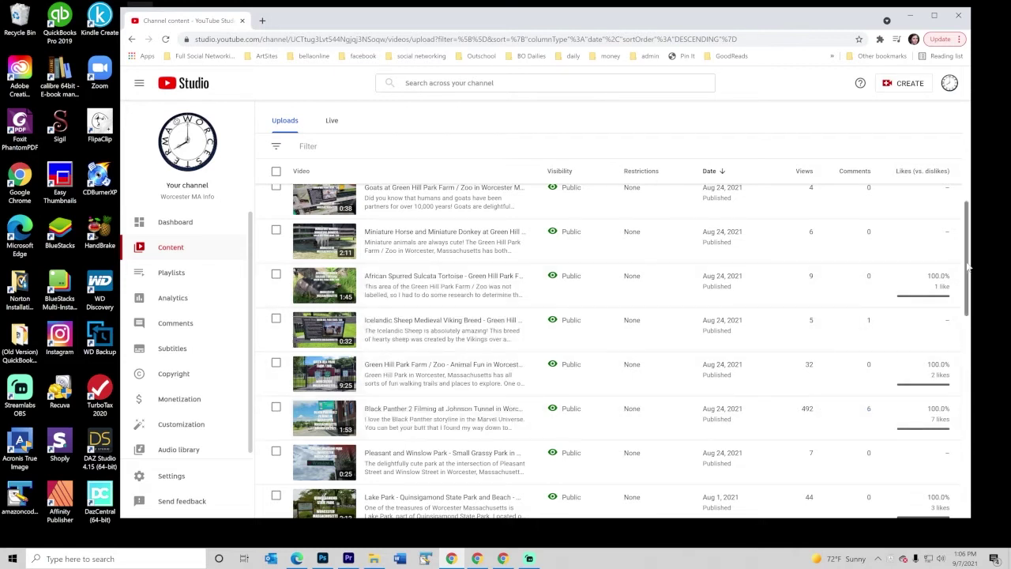
left_click_drag(965, 278, 966, 268)
scroll(966, 268, "up", 1)
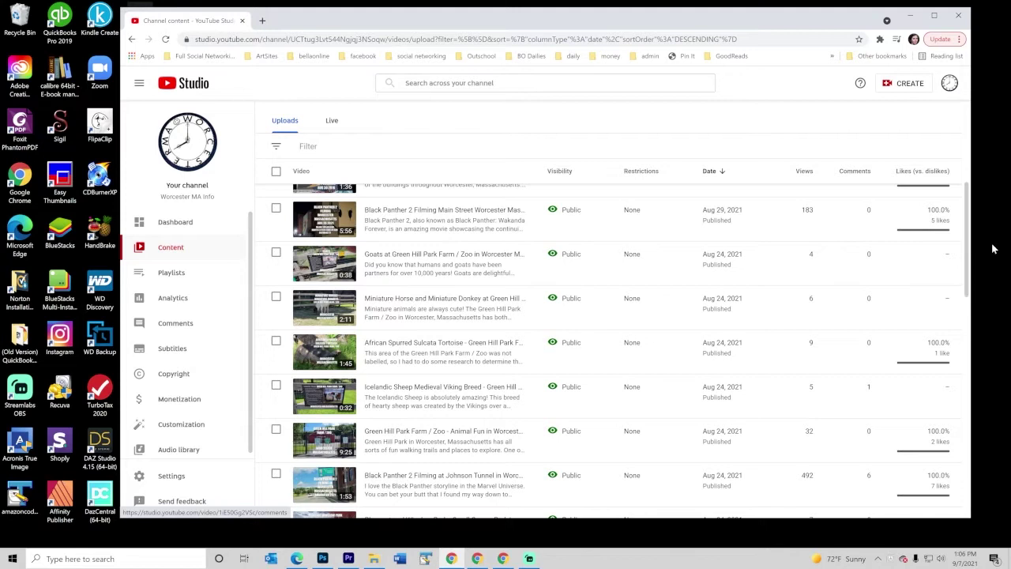
scroll(980, 251, "up", 1)
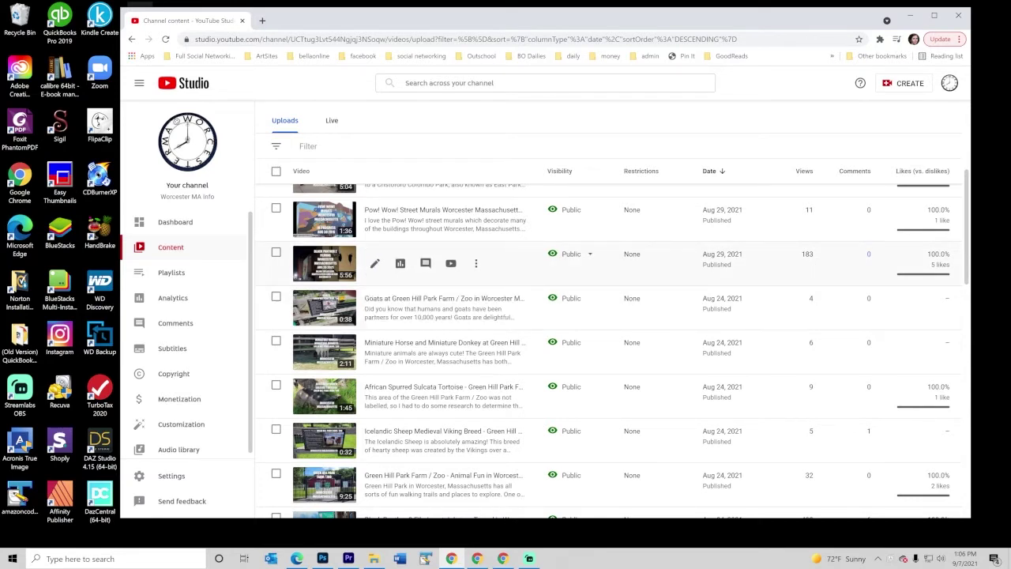
left_click_drag(967, 247, 967, 197)
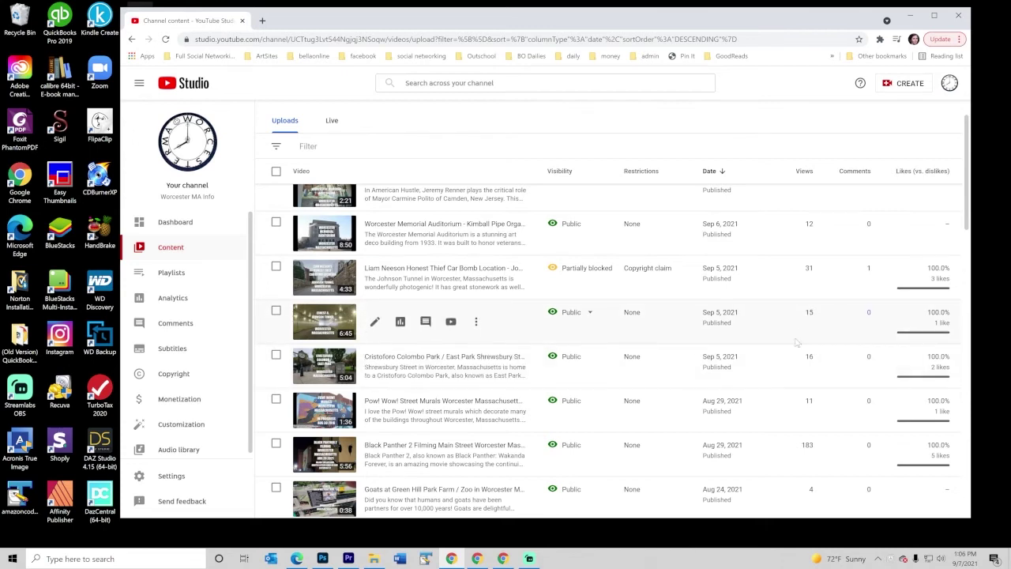
scroll(825, 314, "up", 1)
scroll(825, 314, "up", 2)
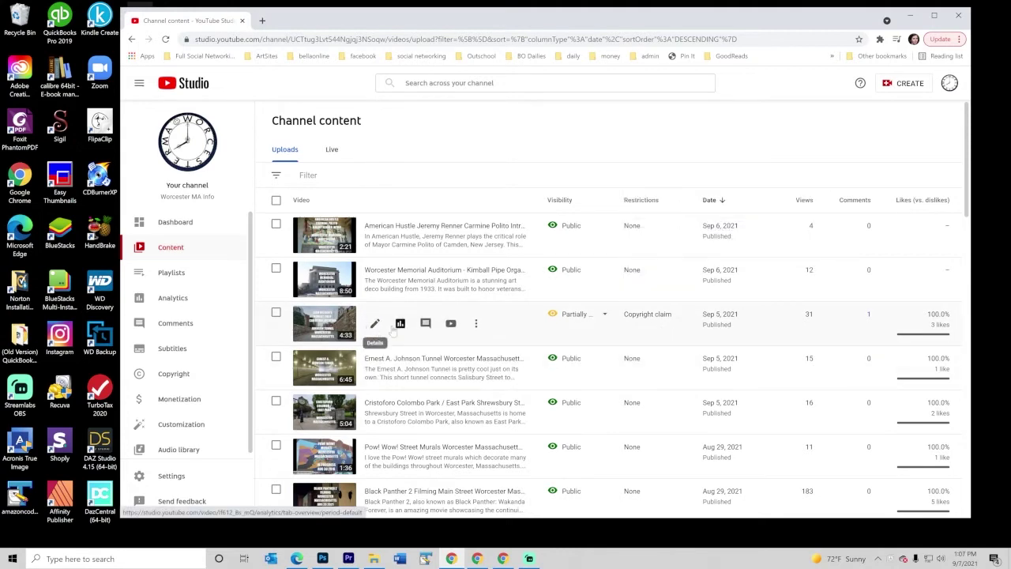
Step: Open the Johnson Tunnel car bomb video's details, preview it at 2:03, and review its description and settings
left_click(374, 326)
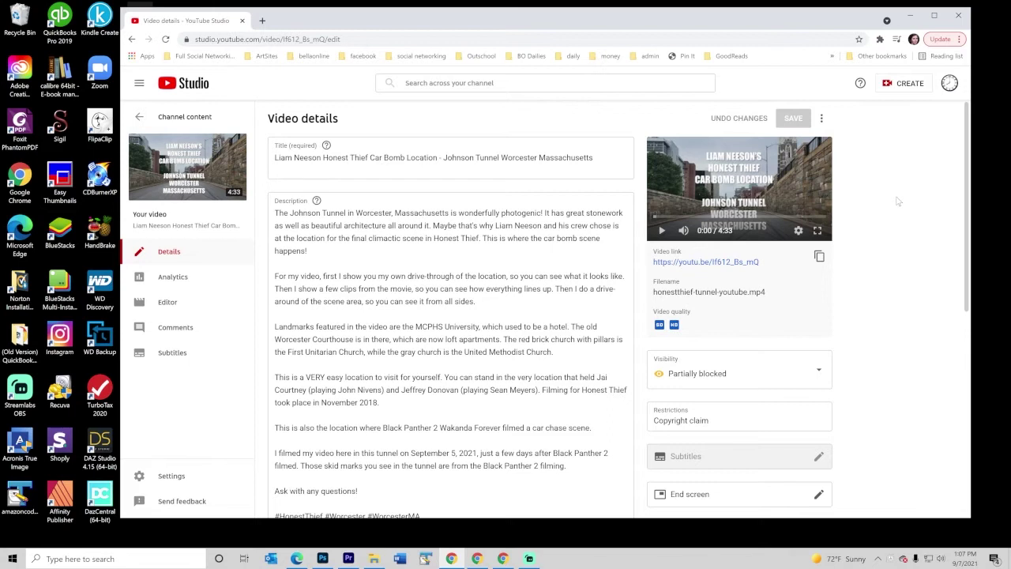
left_click(732, 217)
scroll(862, 348, "down", 2)
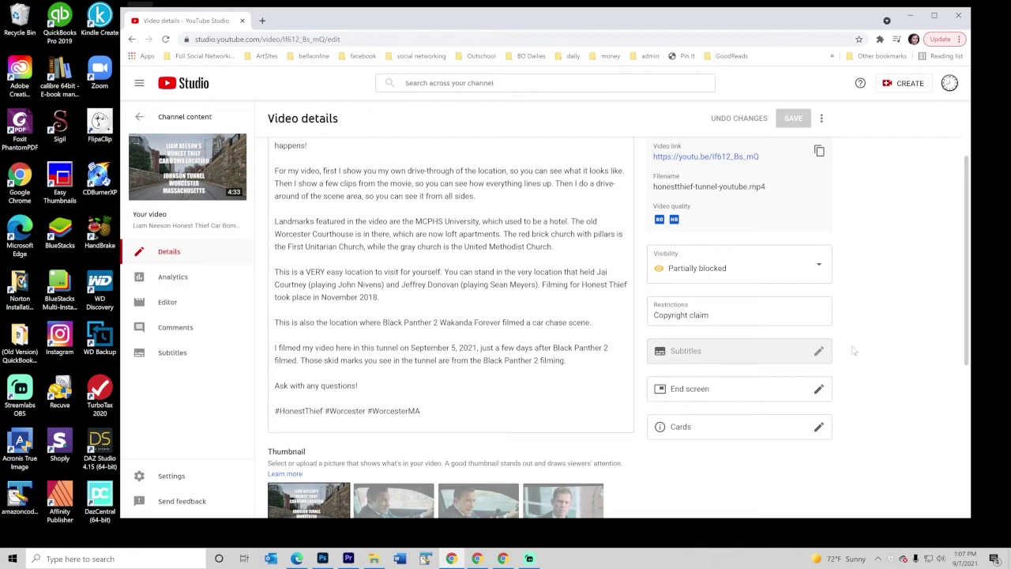
scroll(853, 350, "up", 2)
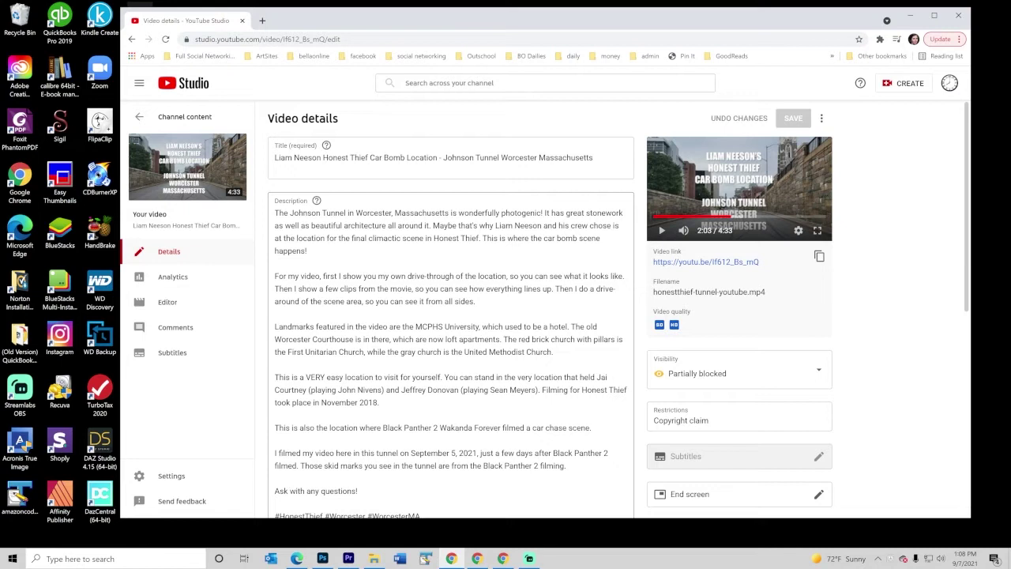
left_click(140, 118)
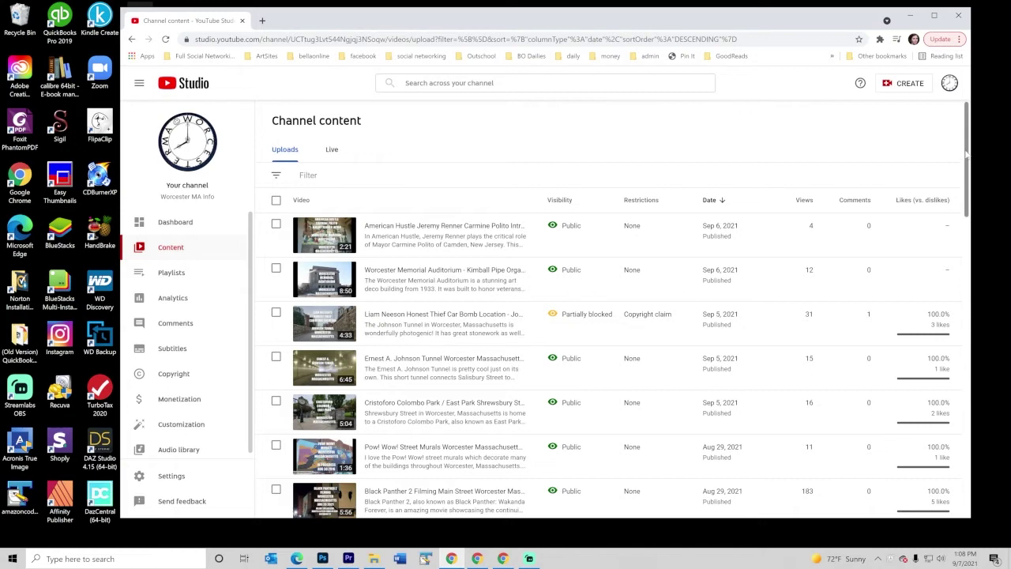
left_click_drag(965, 156, 1008, 208)
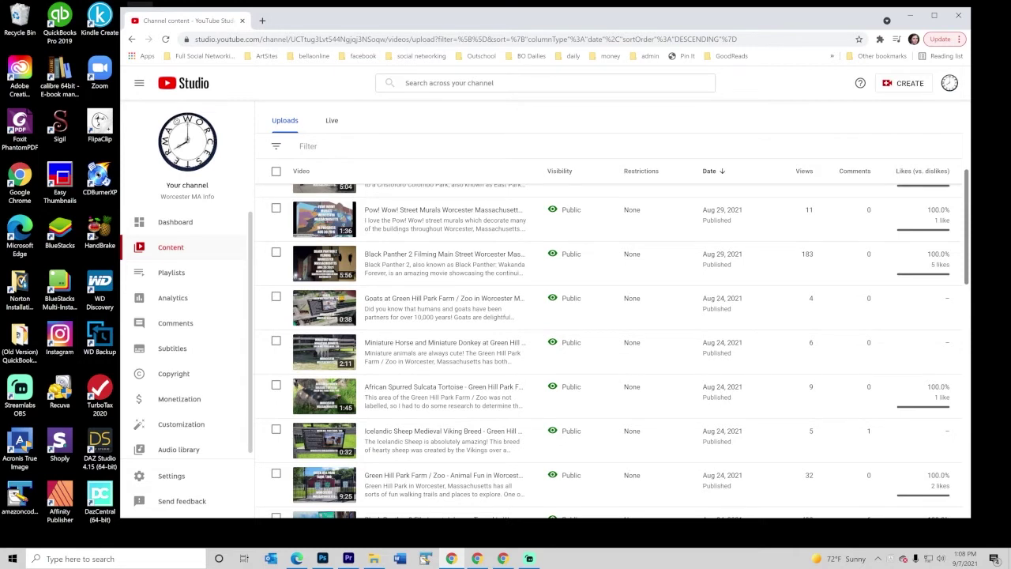
scroll(616, 351, "down", 2)
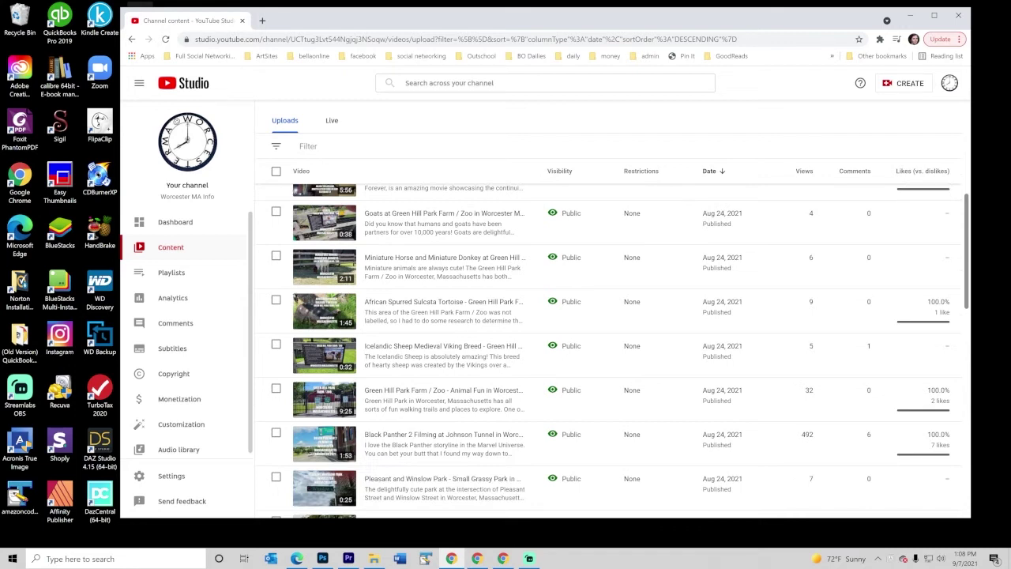
scroll(616, 351, "up", 1)
scroll(616, 350, "down", 1)
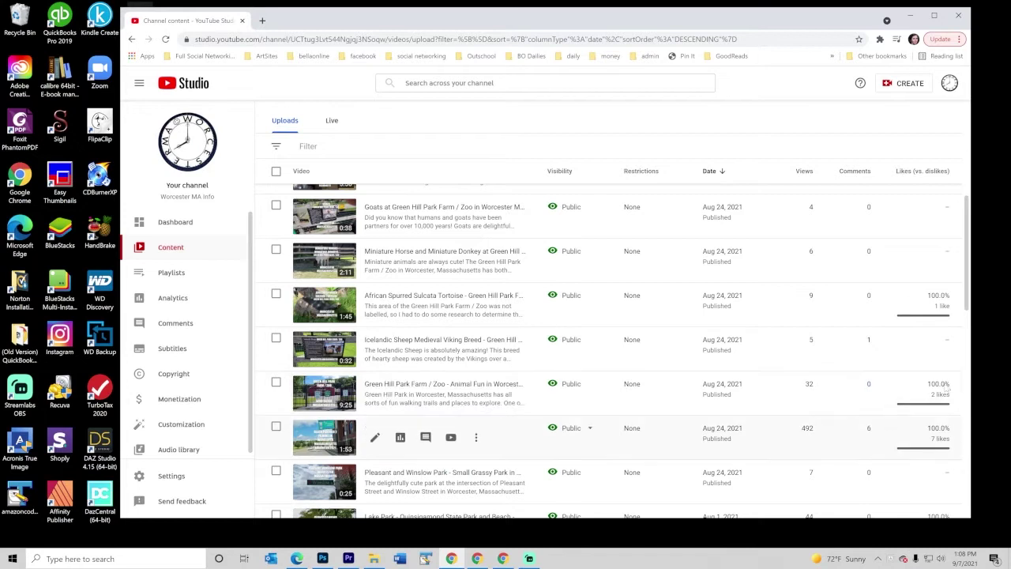
left_click_drag(967, 284, 973, 180)
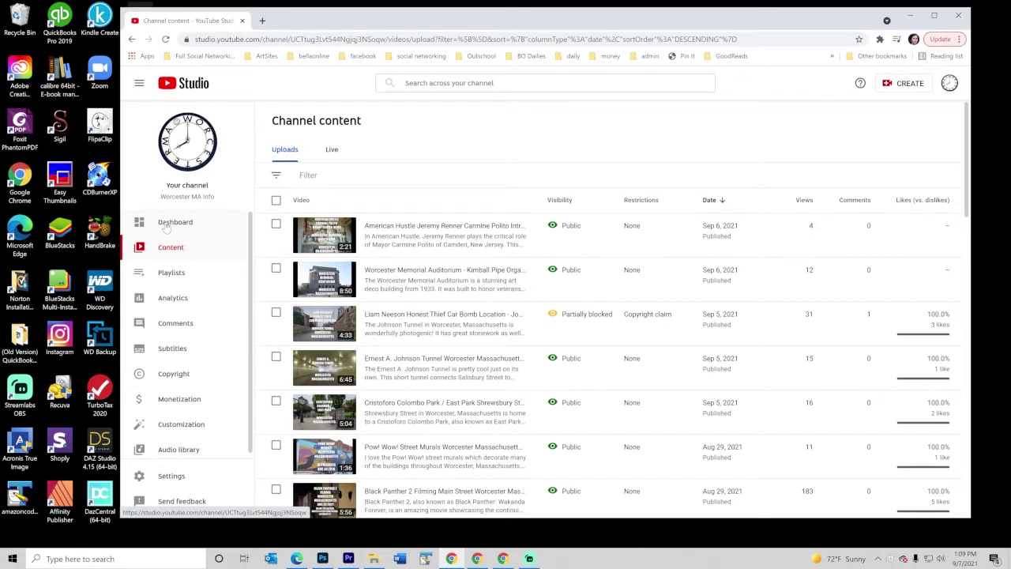
Step: Review the 28-day Analytics overview: 919 views, 23.0 watch hours, +12 subscribers, plus top videos
left_click(167, 302)
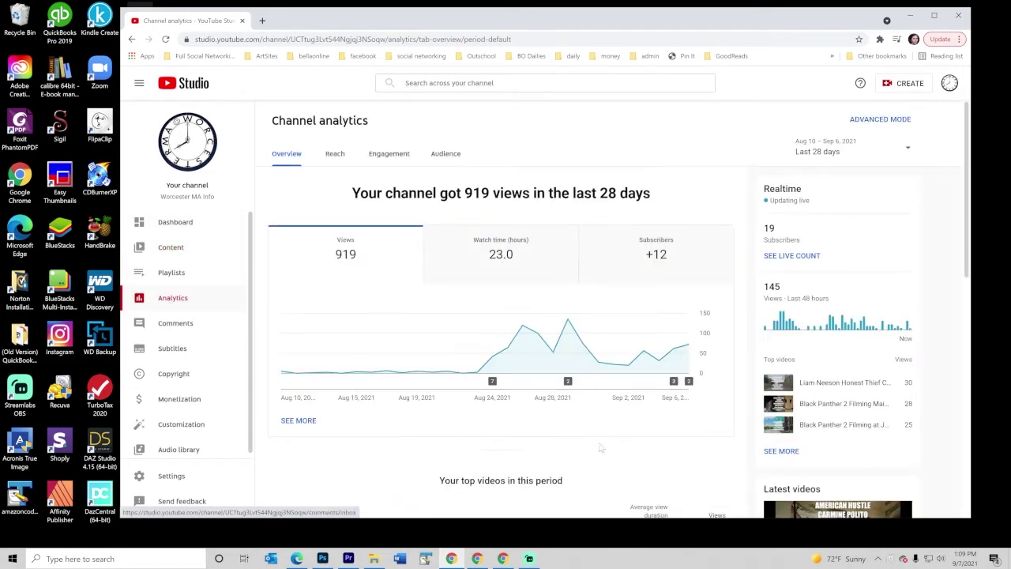
scroll(668, 437, "down", 1)
scroll(667, 437, "down", 2)
scroll(665, 427, "up", 3)
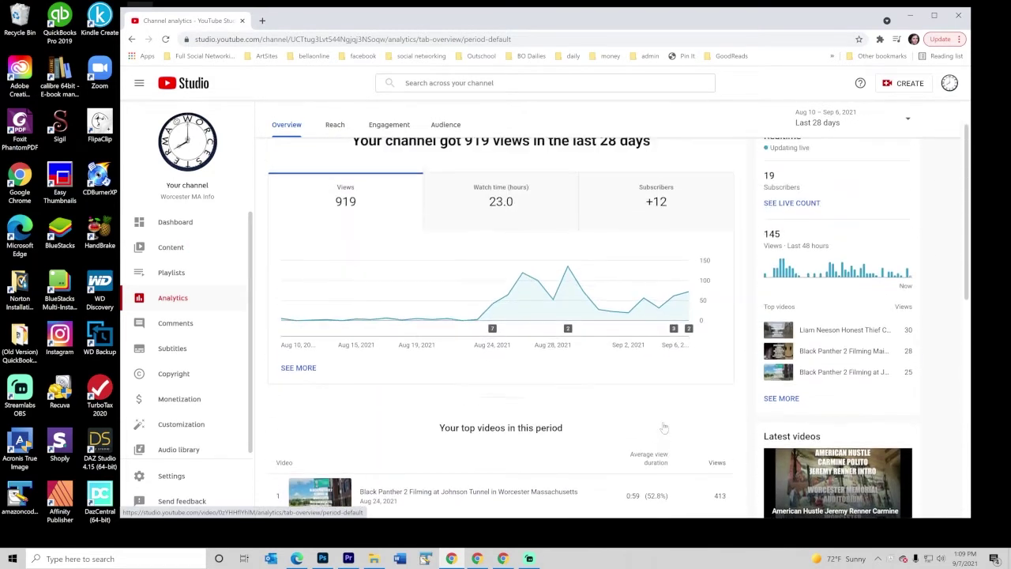
mouse_move(324, 322)
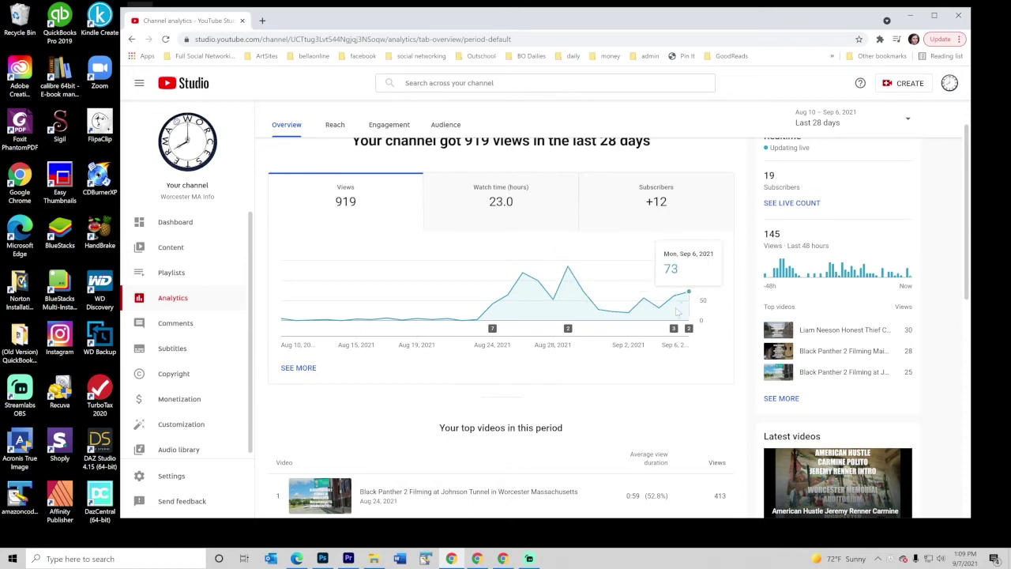
mouse_move(672, 328)
scroll(361, 413, "down", 3)
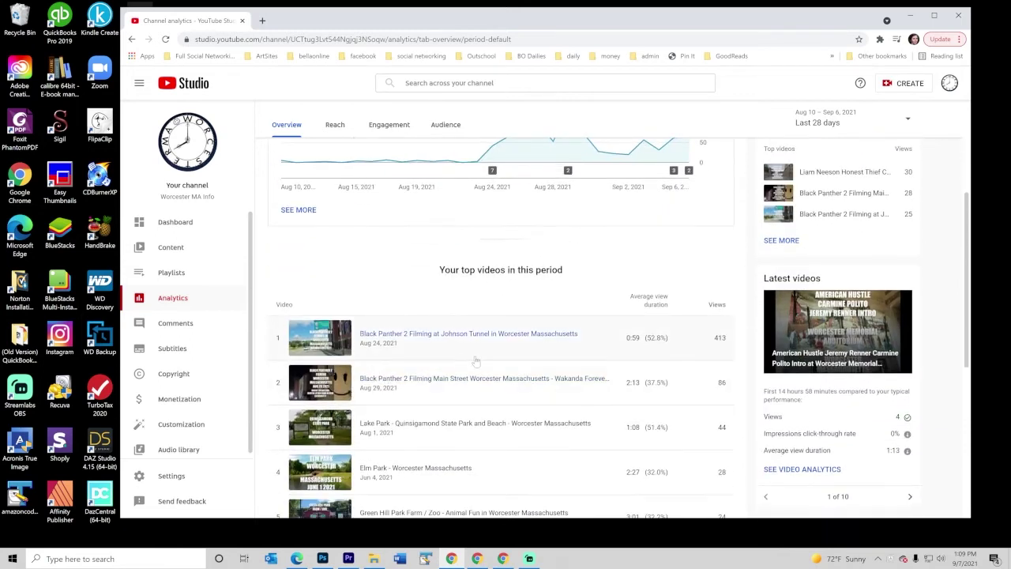
mouse_move(720, 205)
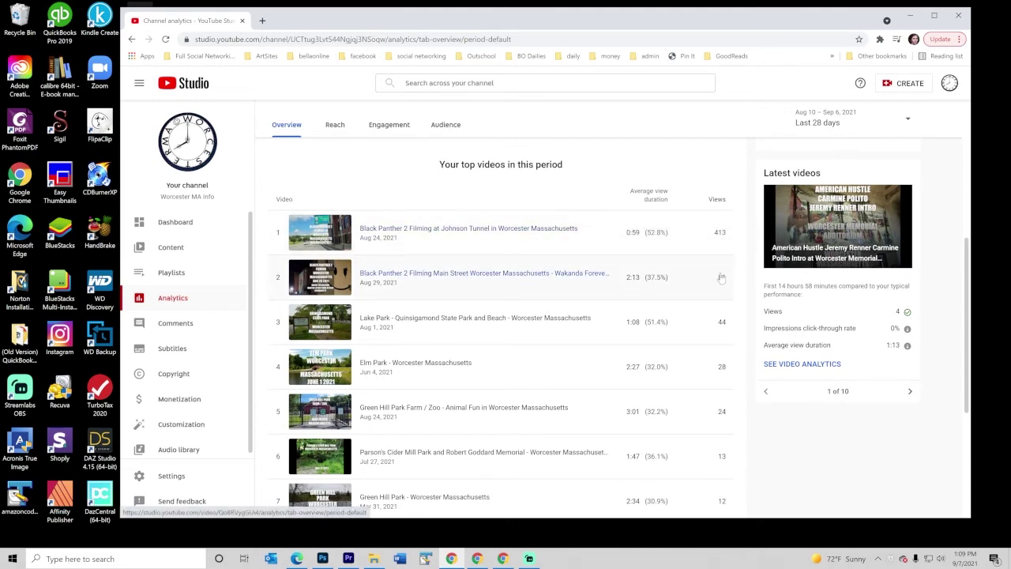
scroll(543, 372, "down", 1)
scroll(543, 373, "down", 3)
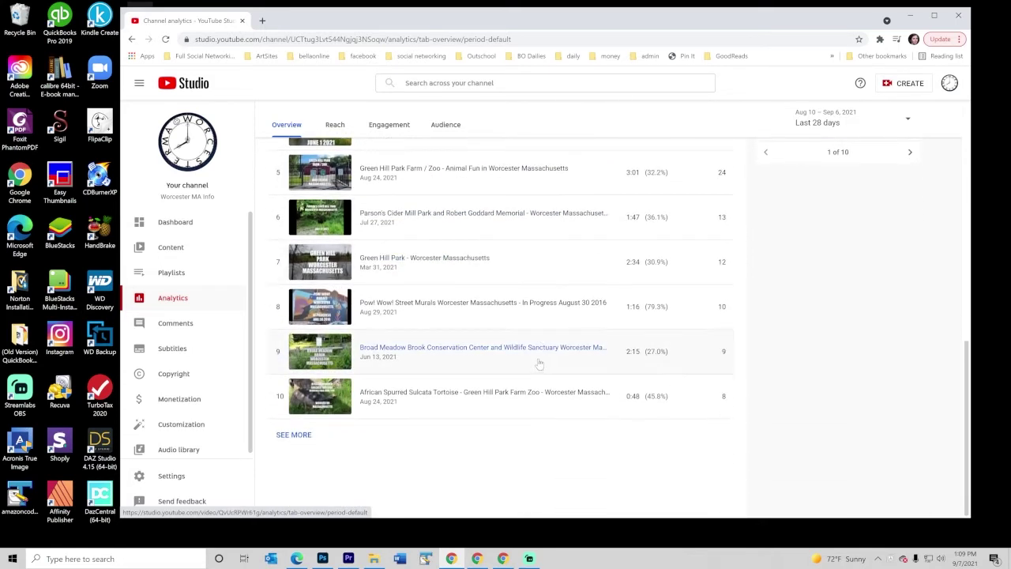
scroll(521, 348, "up", 4)
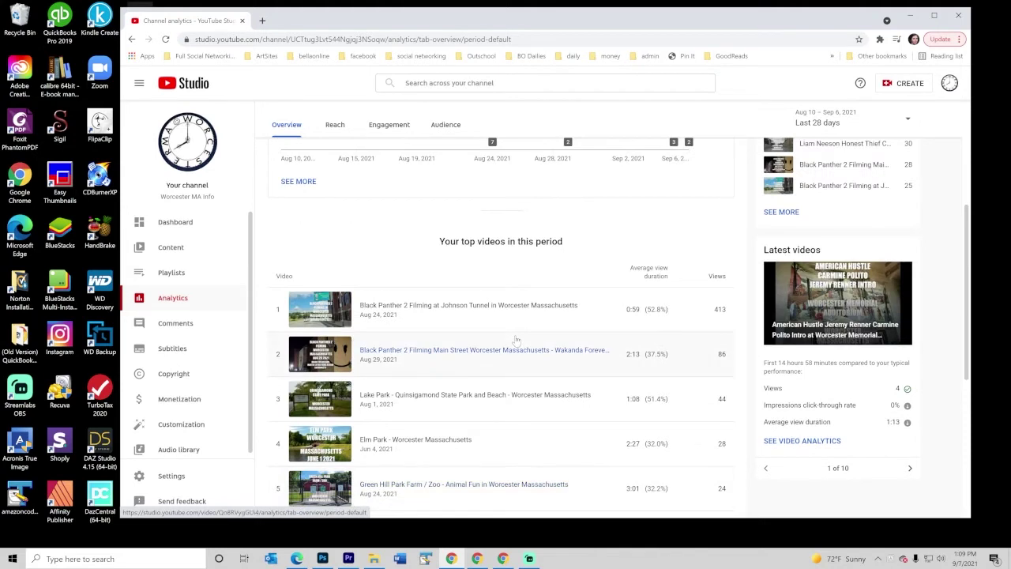
scroll(515, 340, "up", 3)
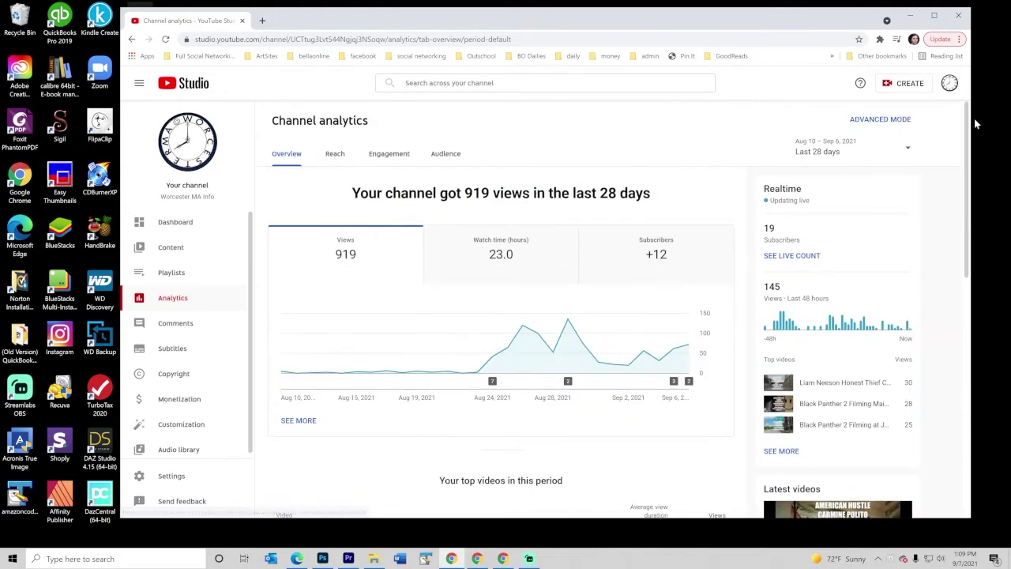
Step: Switch analytics to Lifetime and review top videos: 1,320 views, Johnson Tunnel filming leading with 413
left_click(909, 148)
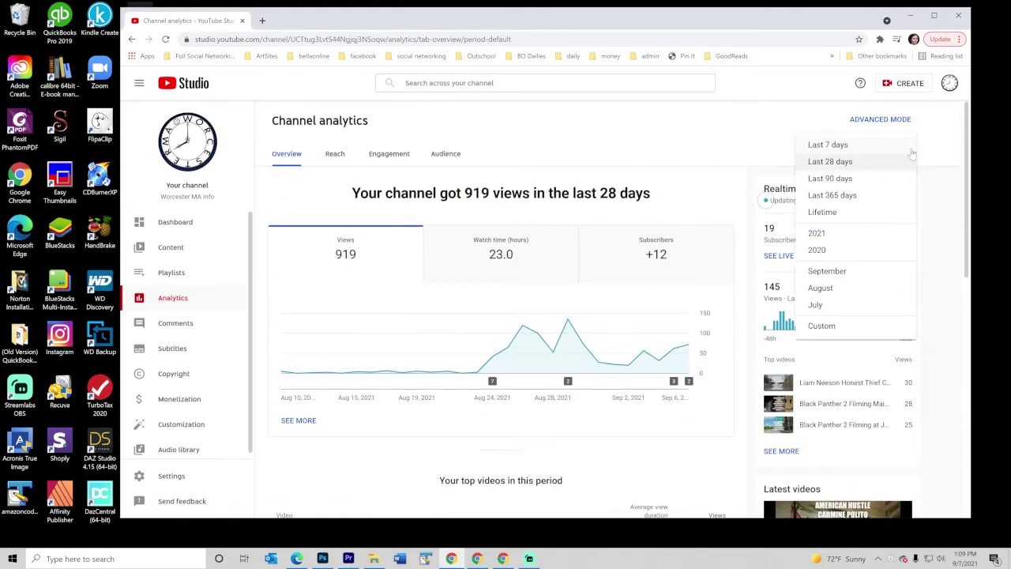
left_click(852, 212)
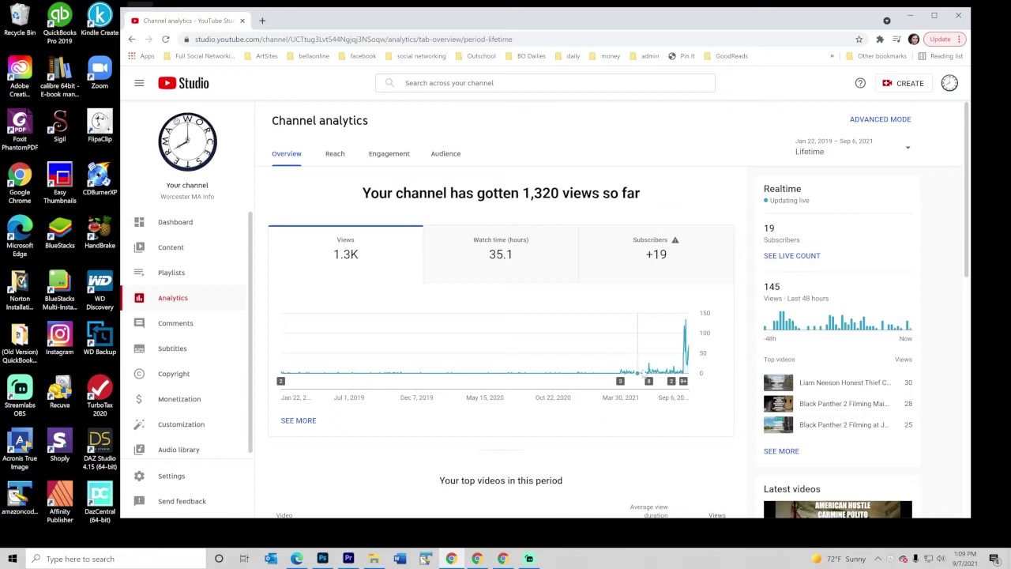
mouse_move(627, 373)
mouse_move(684, 378)
scroll(339, 458, "down", 2)
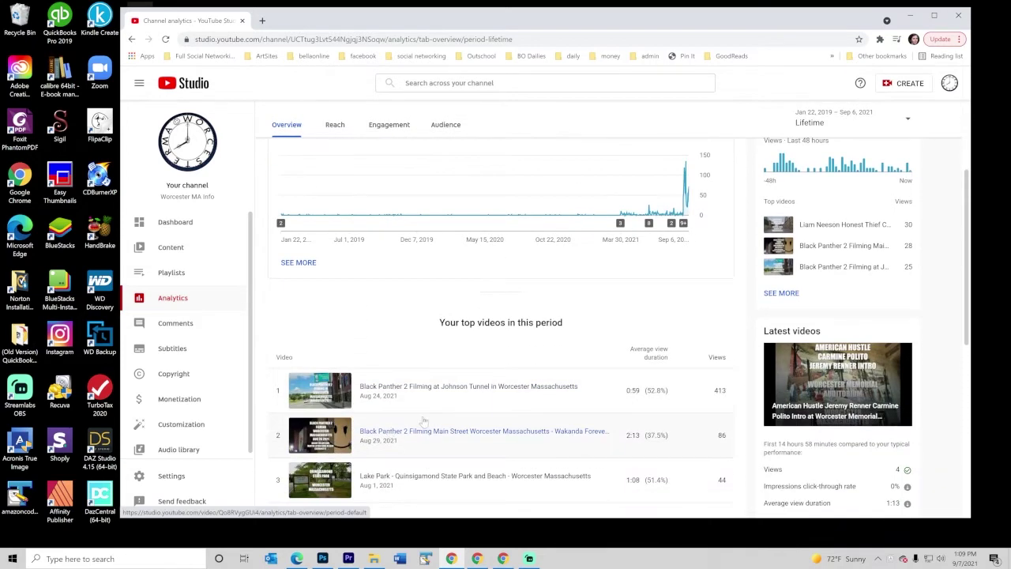
scroll(450, 418, "down", 1)
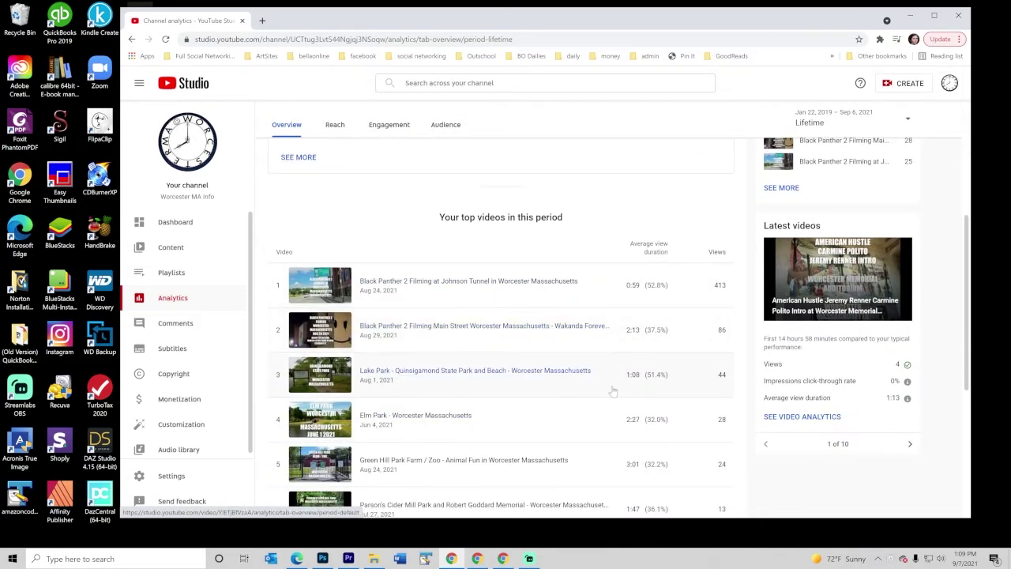
scroll(608, 389, "down", 3)
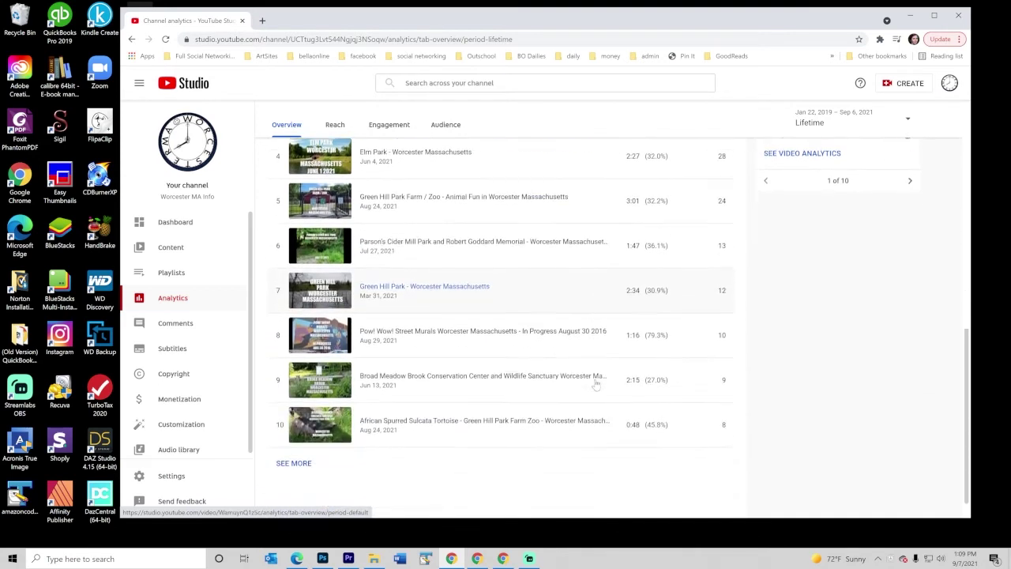
scroll(584, 355, "up", 2)
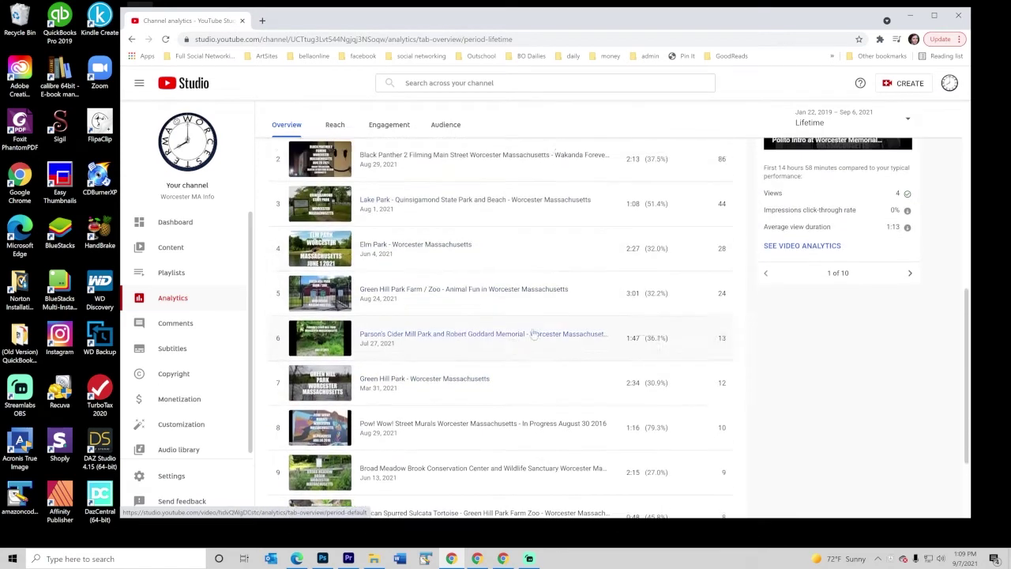
scroll(561, 310, "up", 1)
scroll(553, 360, "up", 1)
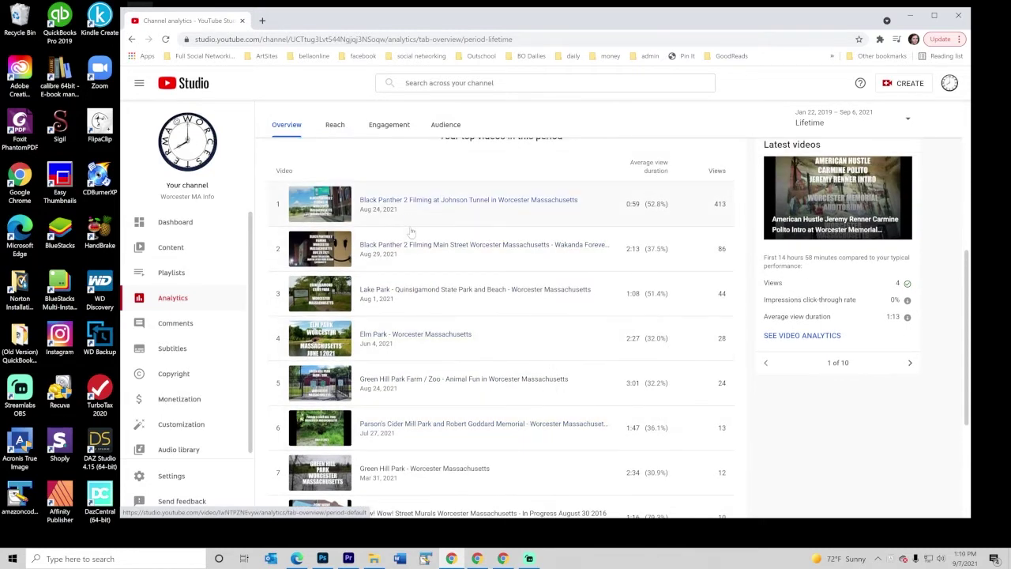
scroll(485, 343, "down", 3)
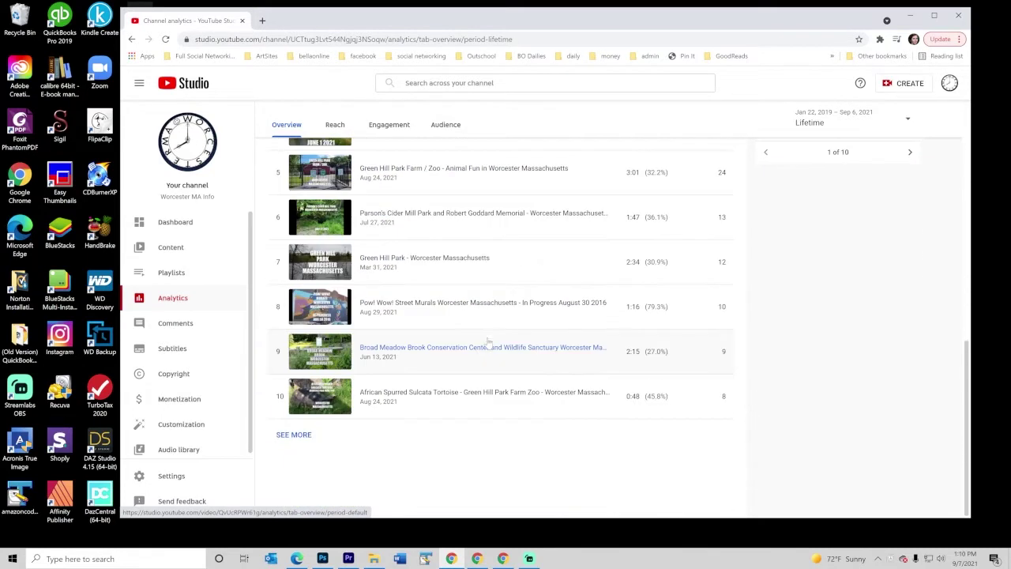
left_click(294, 434)
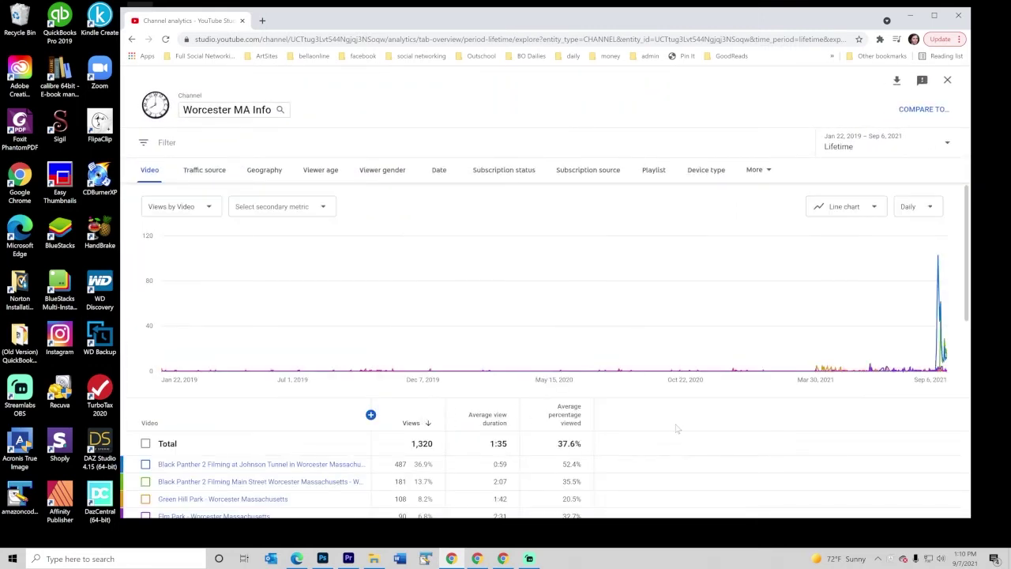
scroll(676, 429, "down", 2)
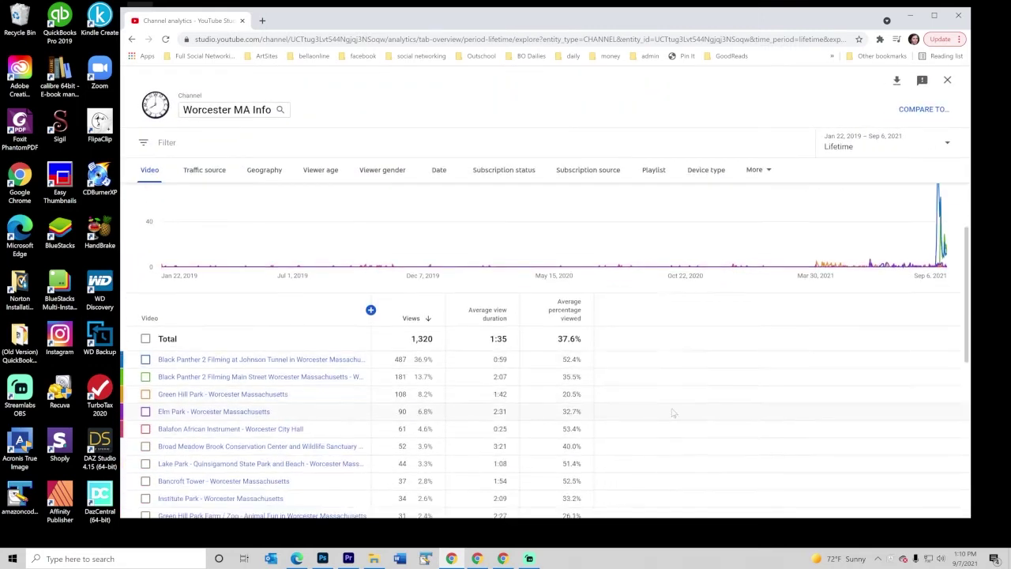
left_click(300, 367)
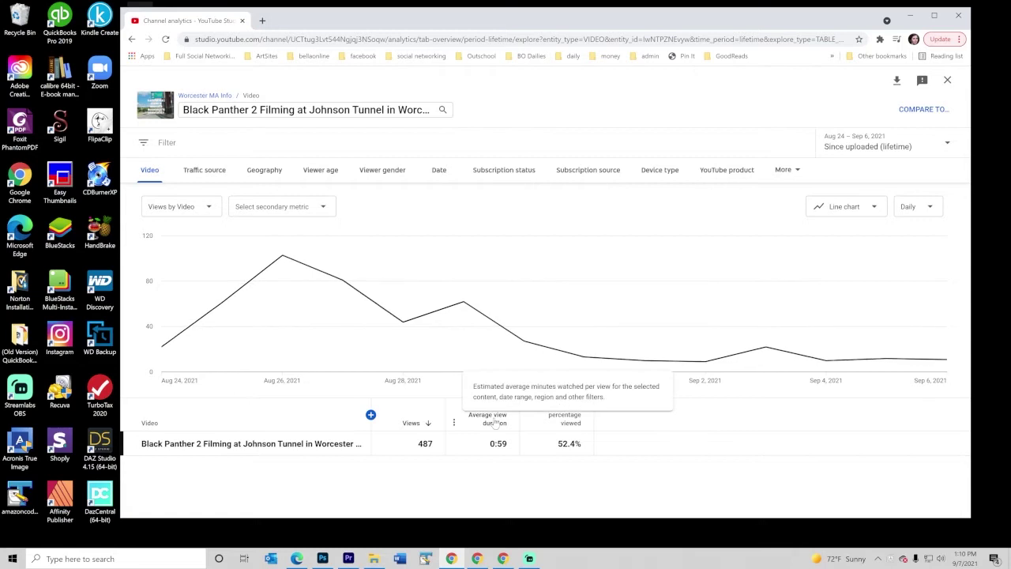
mouse_move(251, 302)
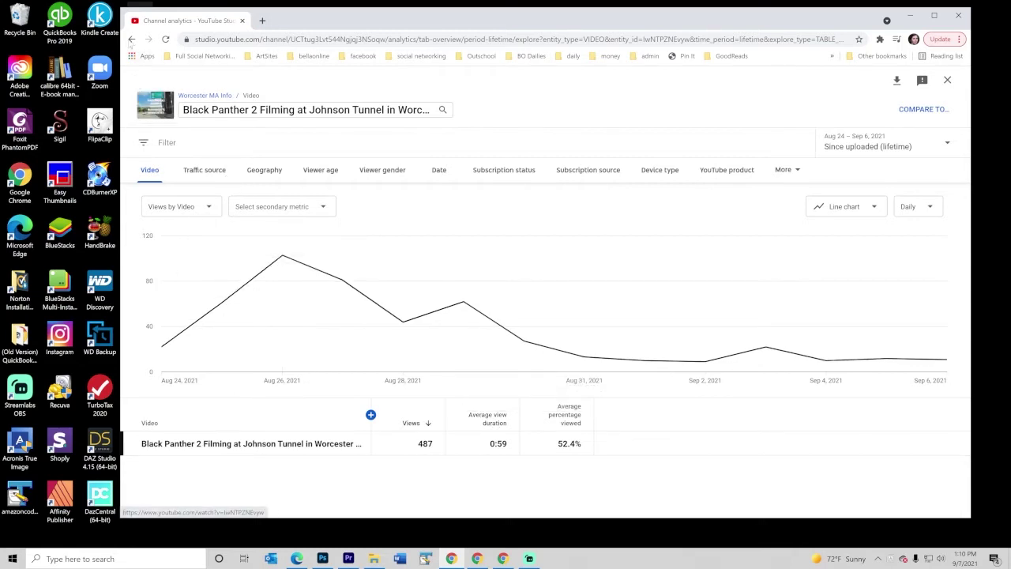
left_click(132, 39)
scroll(687, 427, "down", 2)
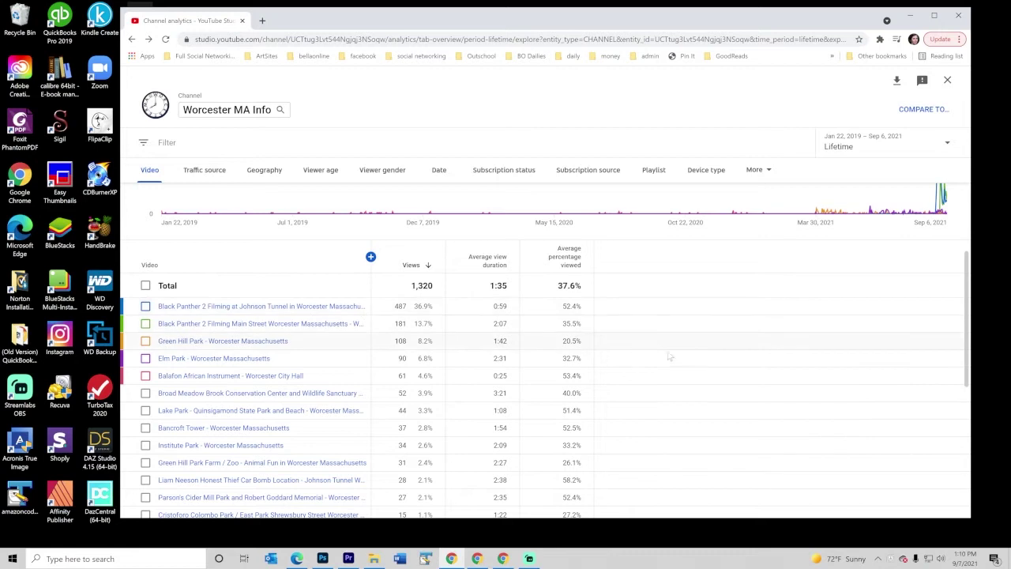
scroll(693, 360, "up", 2)
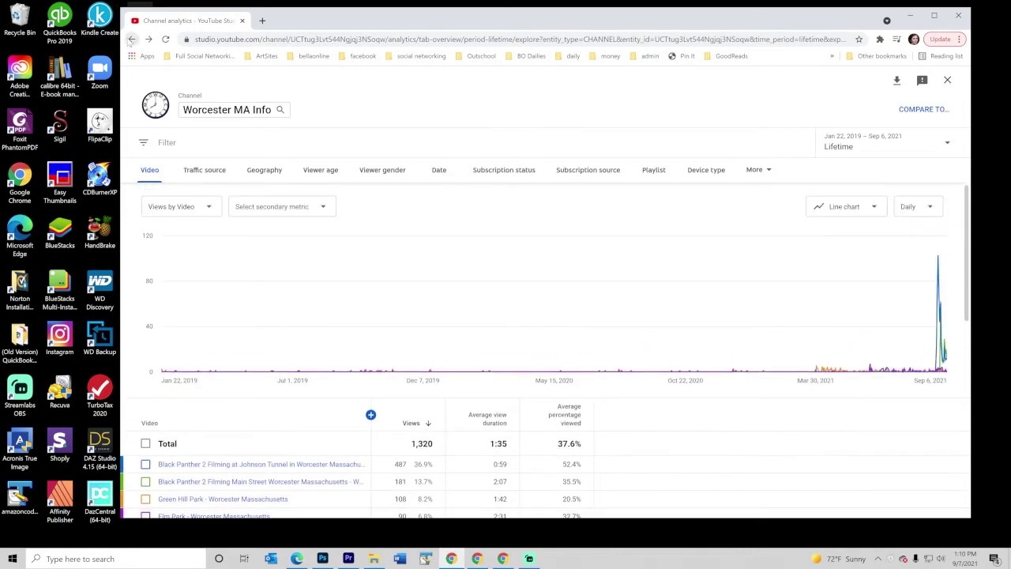
left_click(132, 40)
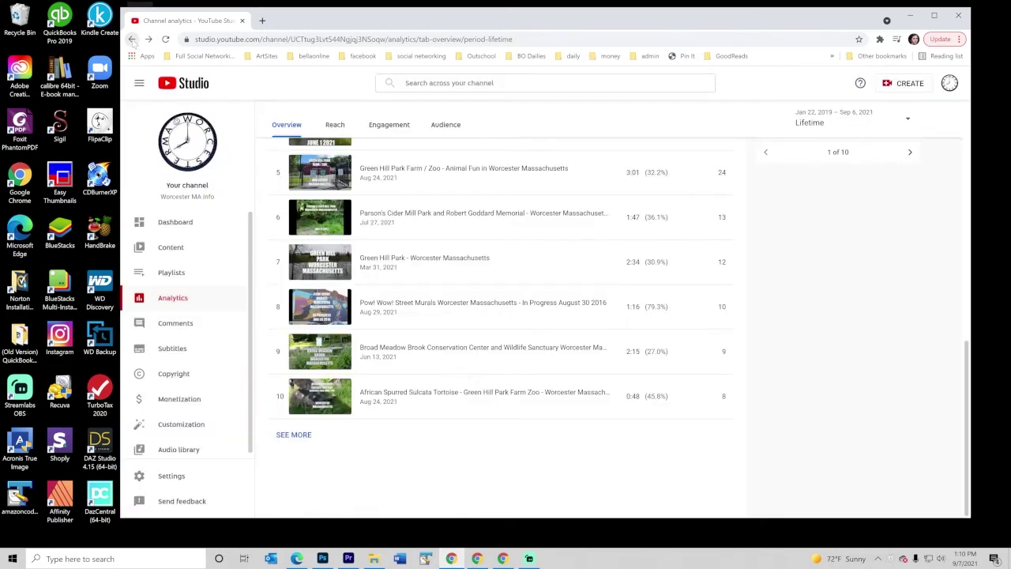
Step: View the Black Panther 2 Johnson Tunnel video's retention: 0:59 average view duration, 52.4% viewed
left_click(181, 253)
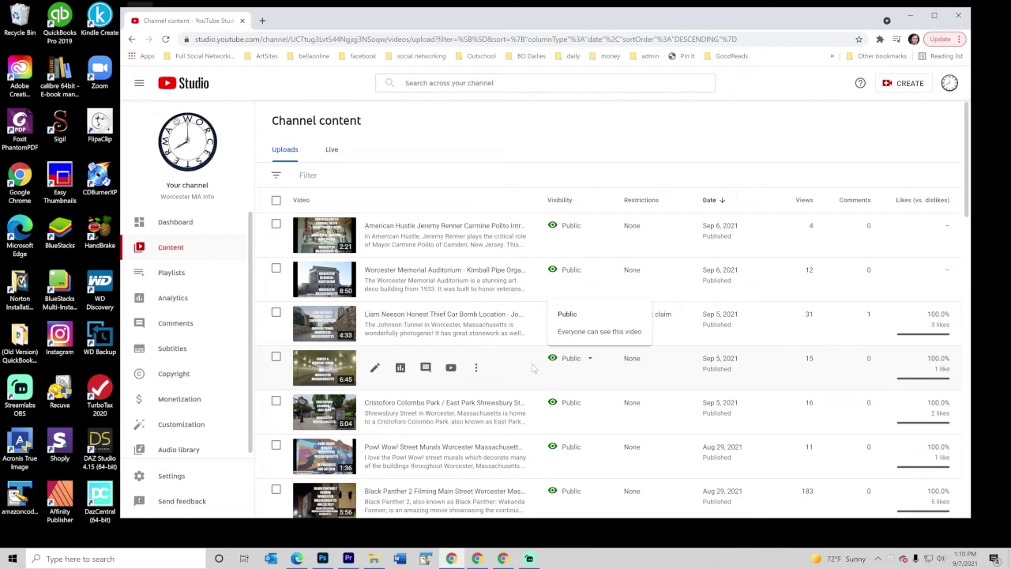
scroll(490, 344, "down", 4)
scroll(491, 344, "down", 1)
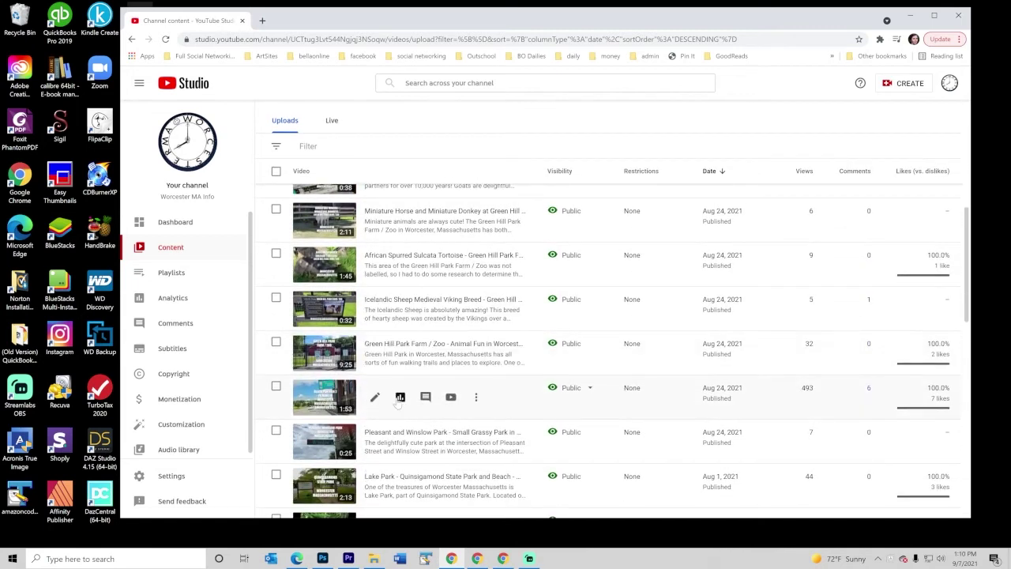
left_click(401, 399)
scroll(632, 401, "down", 6)
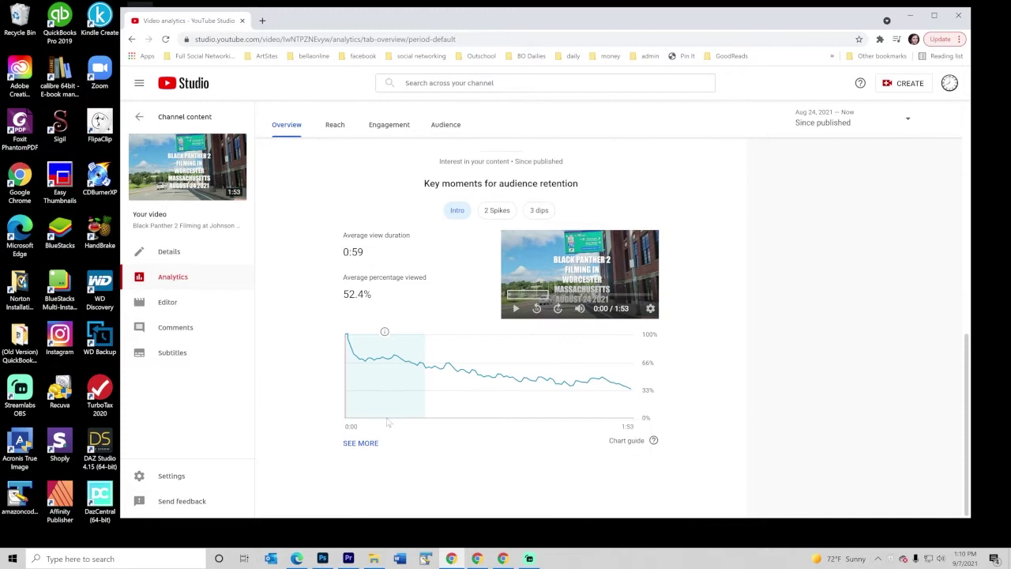
mouse_move(353, 360)
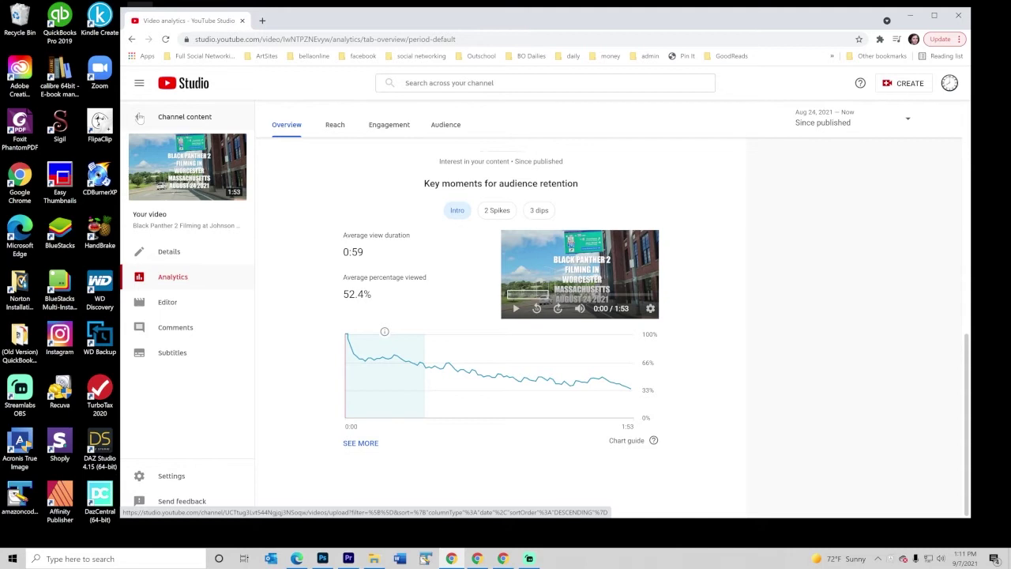
Step: View the Green Hill Park Farm / Zoo video's retention: 2:27 average view duration, 26.1% viewed
left_click(139, 117)
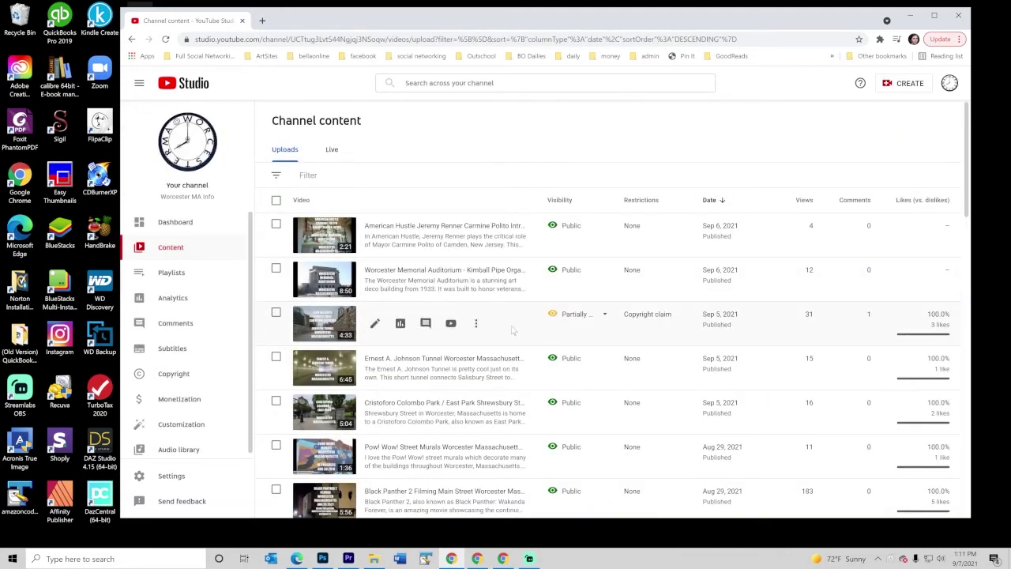
scroll(514, 324, "down", 4)
scroll(514, 332, "down", 3)
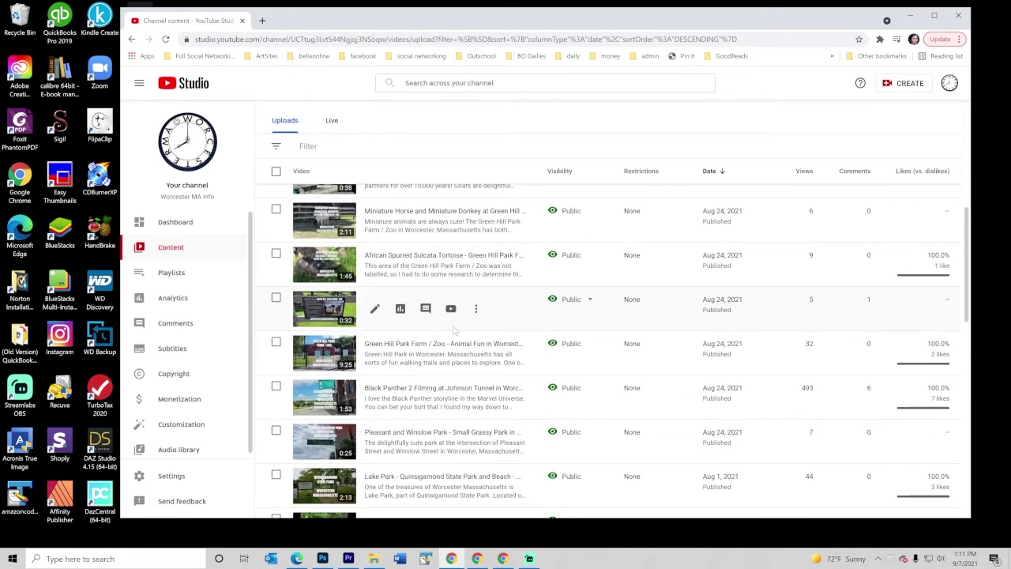
left_click(400, 353)
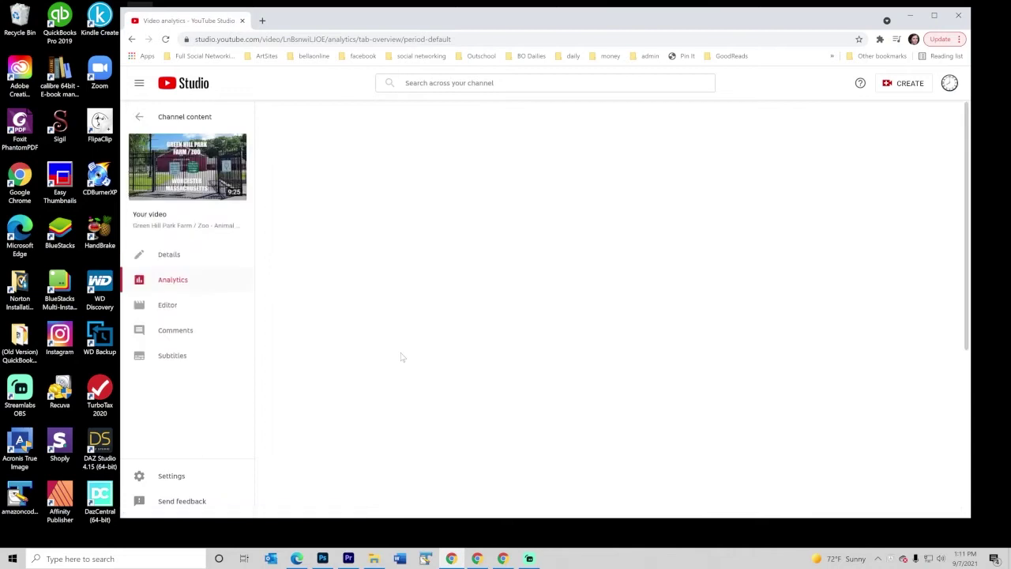
scroll(342, 377, "down", 3)
scroll(318, 364, "down", 1)
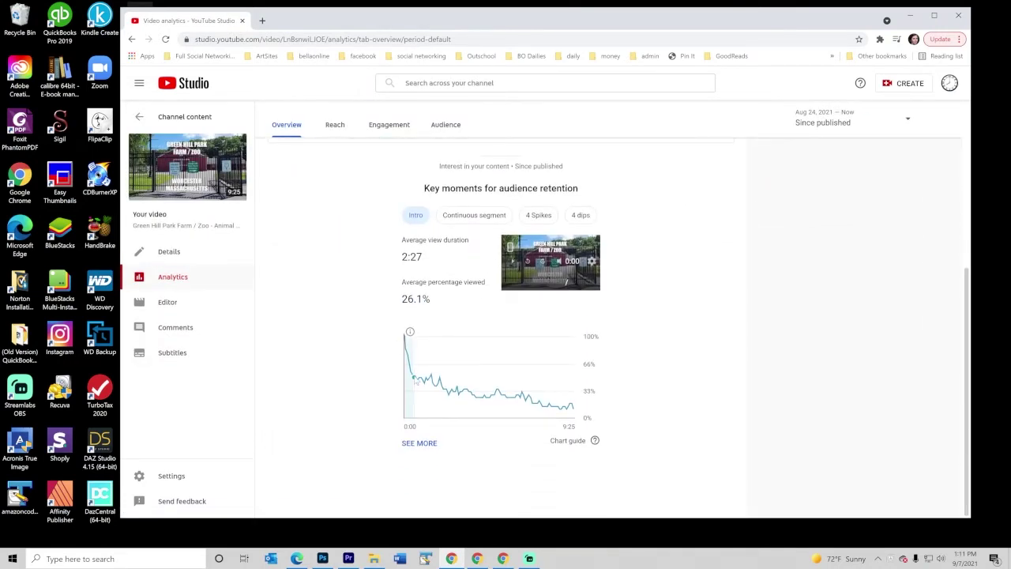
mouse_move(416, 383)
Step: Check the analytics for the Ernest A. Johnson Tunnel video
left_click(139, 117)
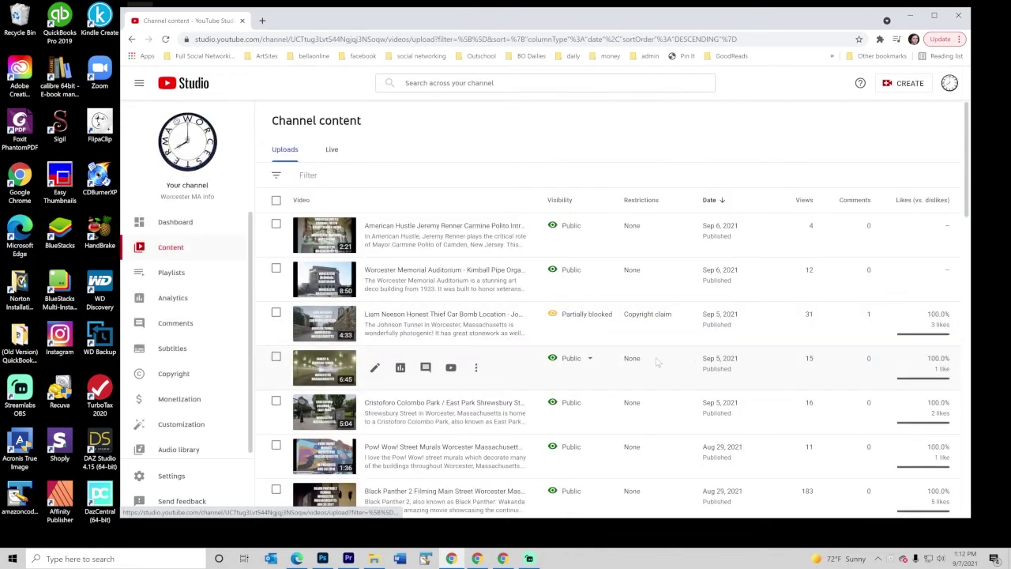
left_click(400, 368)
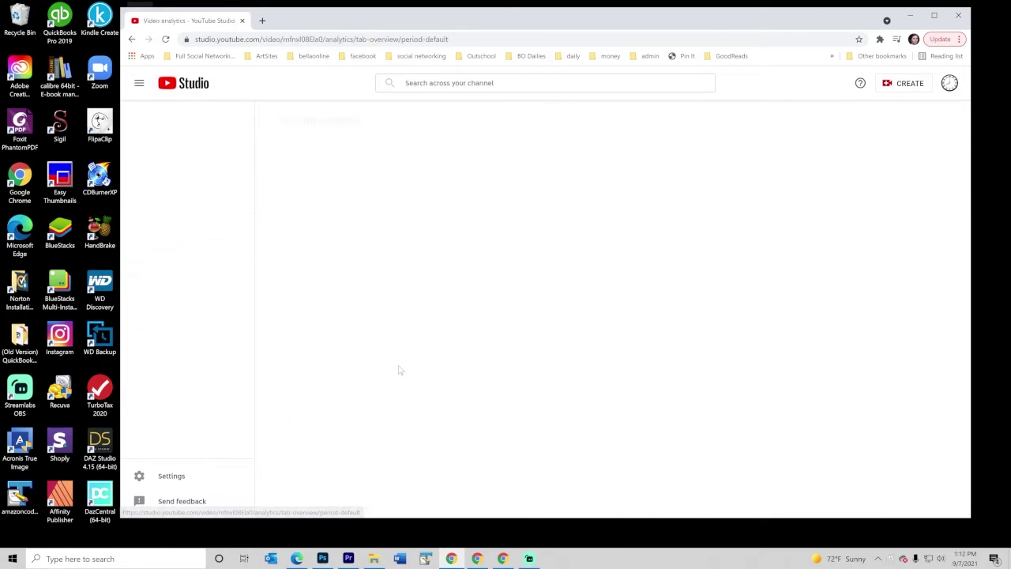
scroll(339, 367, "down", 1)
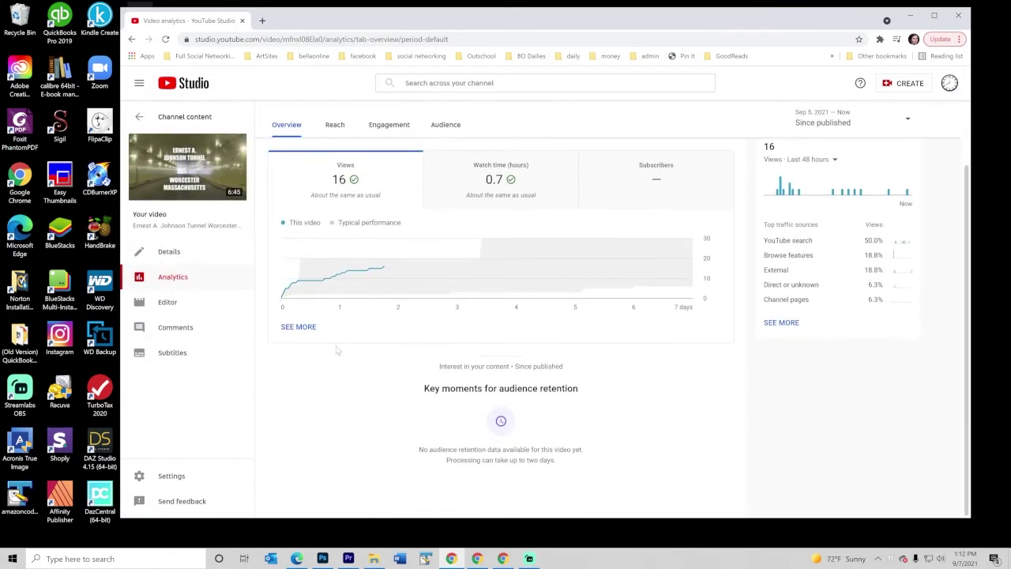
Step: View the Pow! Wow! Street Murals video's retention: 1:11 average view duration, 74.1% viewed
left_click(139, 116)
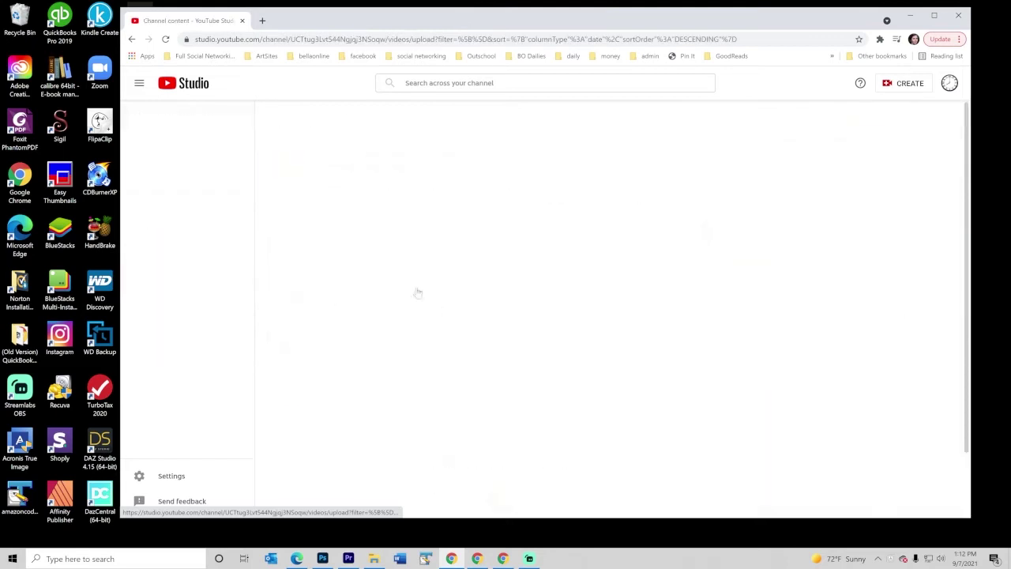
scroll(451, 331, "down", 5)
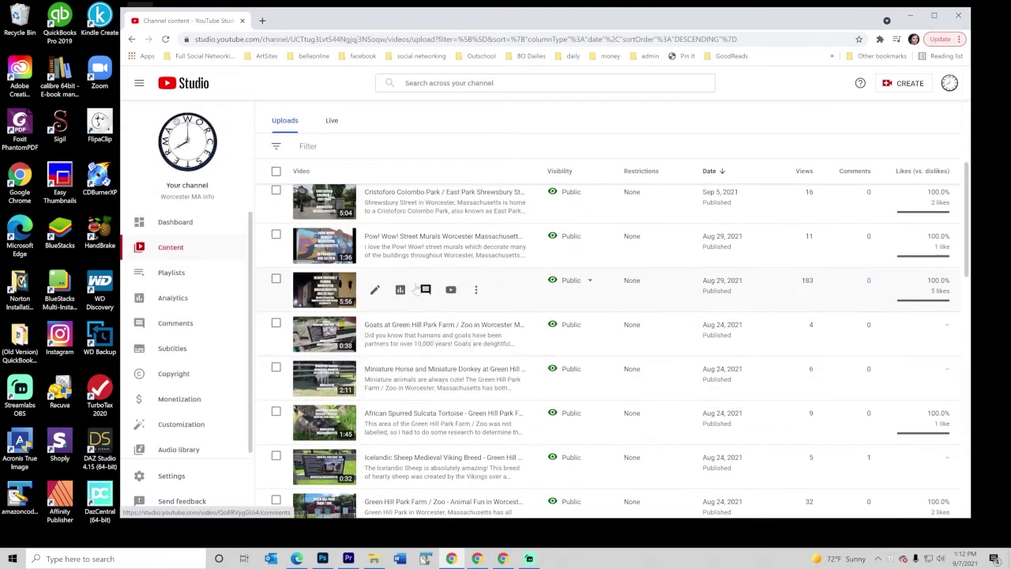
left_click(400, 247)
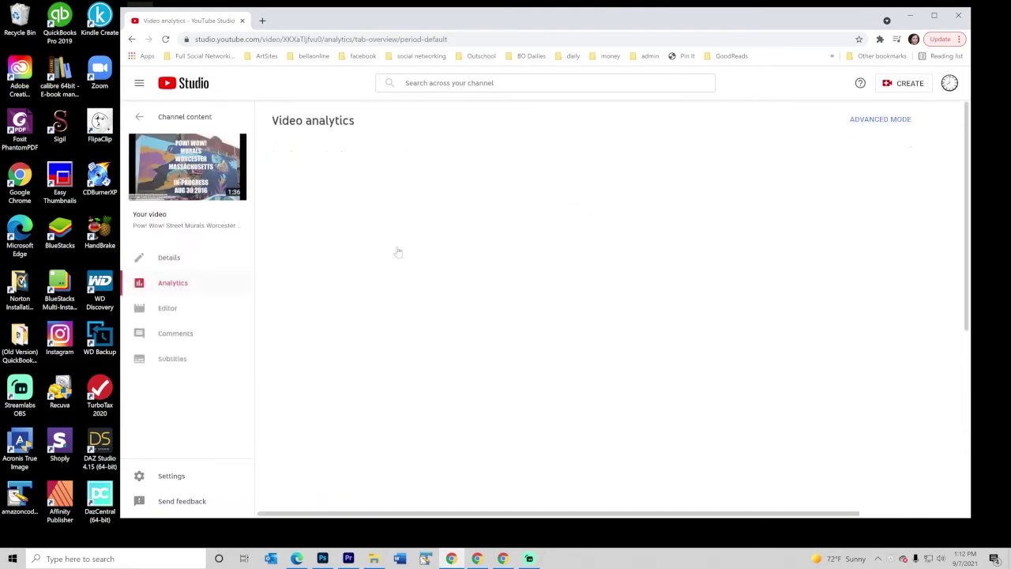
scroll(353, 309, "down", 3)
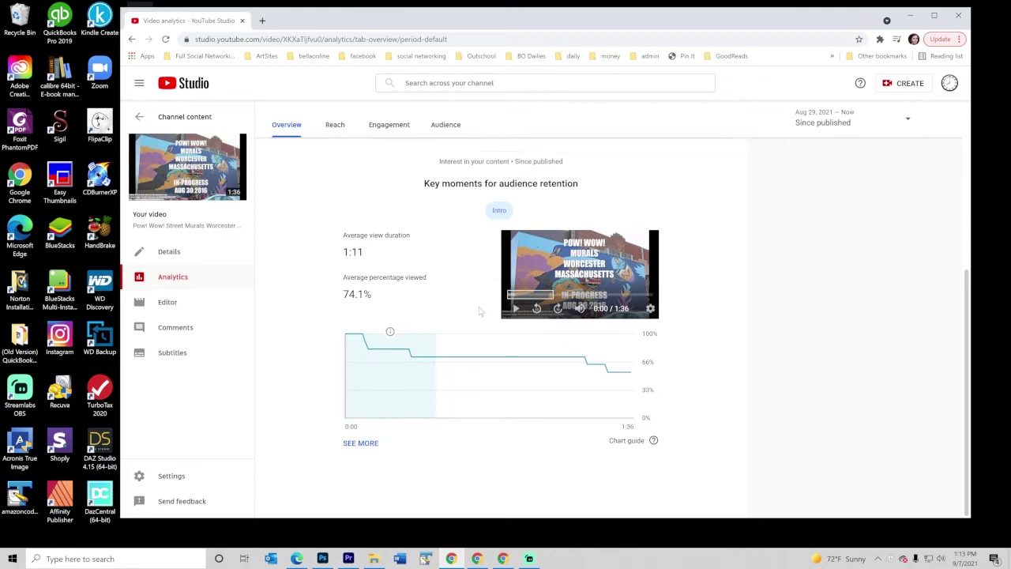
mouse_move(375, 353)
Step: View the Lake Park - Quinsigamond State Park video's retention: 1:08 average view duration, 51.4% viewed
left_click(140, 117)
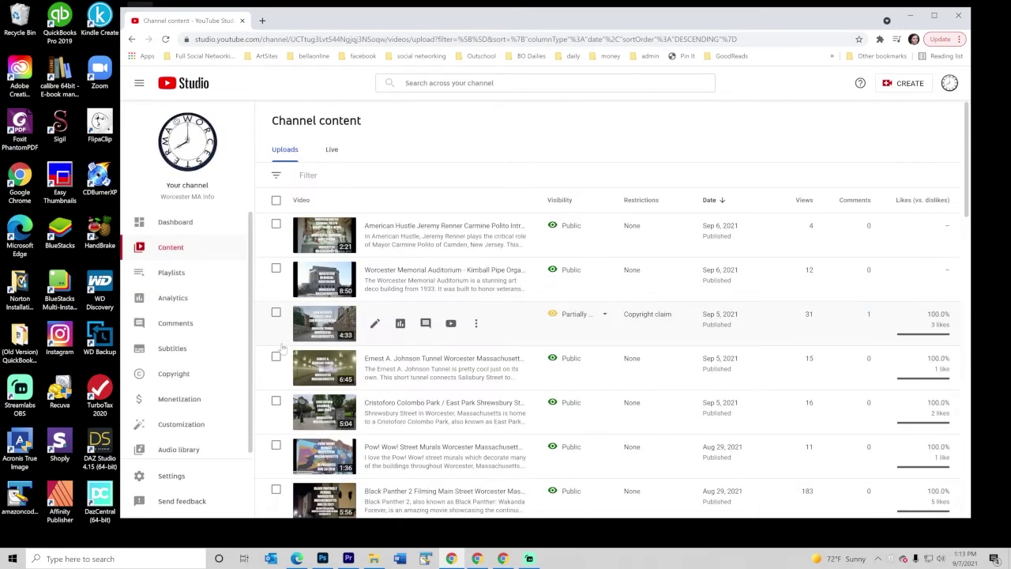
scroll(280, 350, "down", 1)
scroll(280, 350, "down", 1)
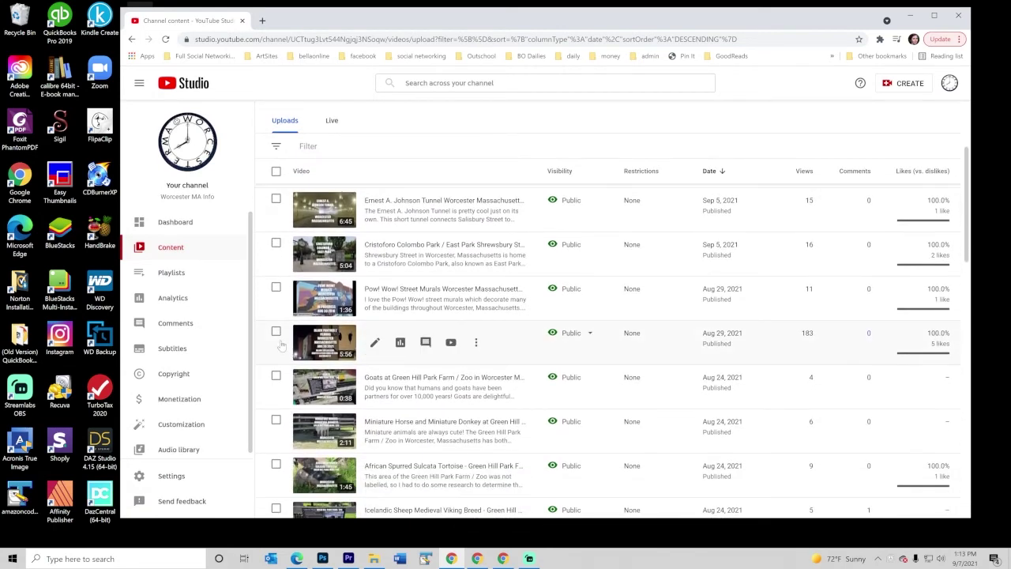
scroll(281, 346, "down", 2)
scroll(280, 346, "down", 1)
scroll(280, 342, "down", 1)
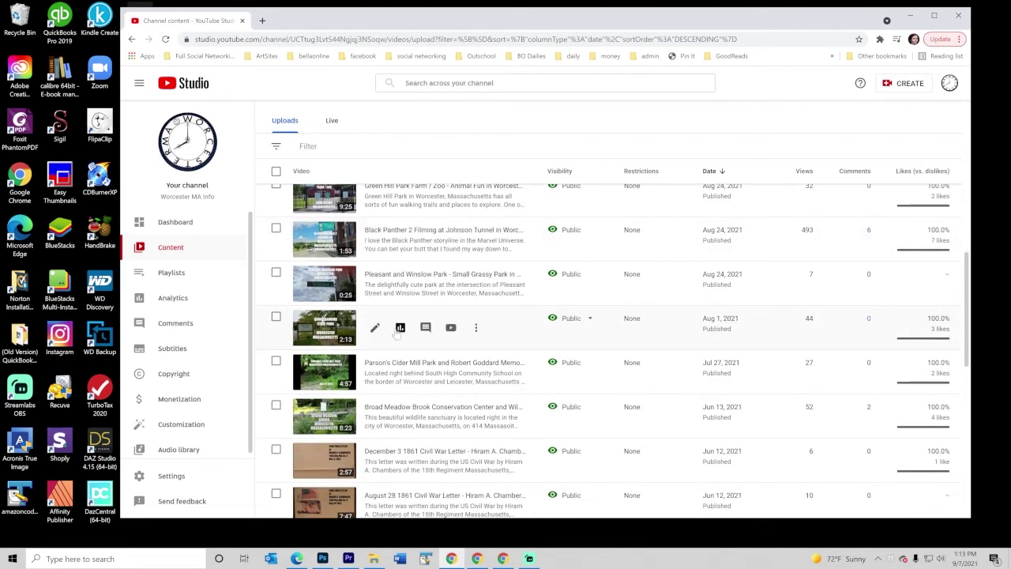
left_click(400, 331)
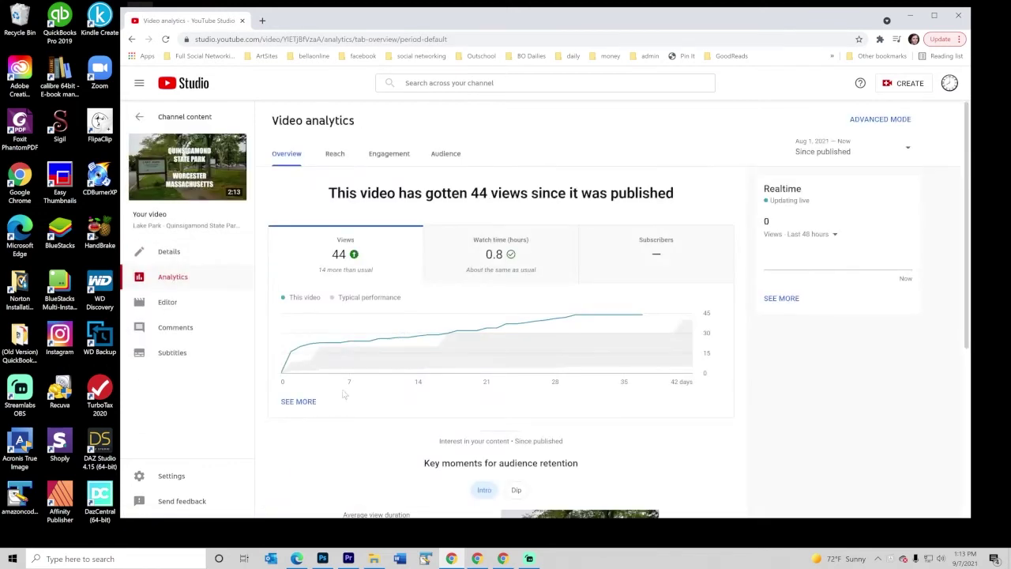
scroll(323, 380, "down", 3)
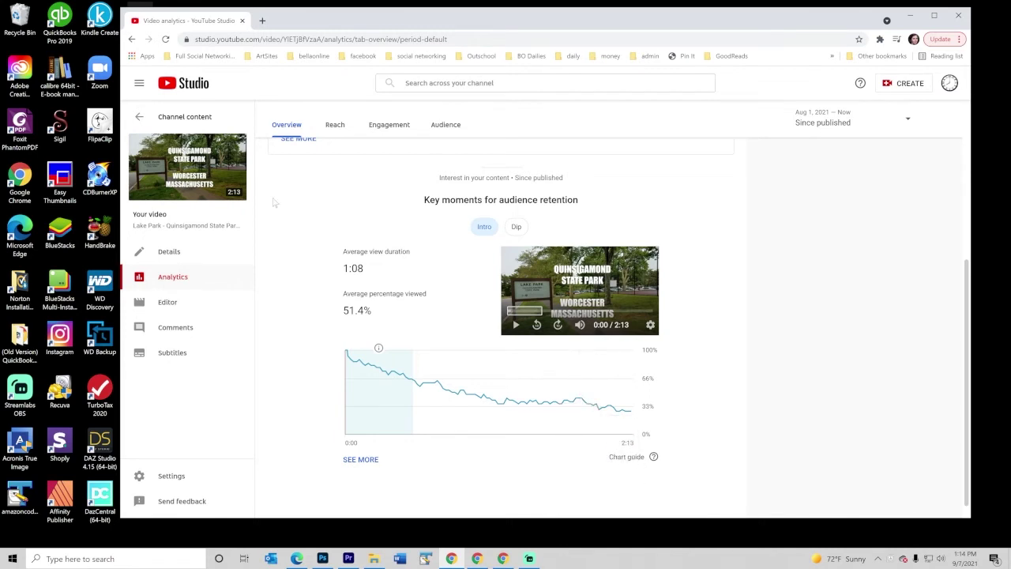
Step: Return to the uploads list and open the Black Panther 2 Main Street video's analytics, scrolled to retention
left_click(139, 117)
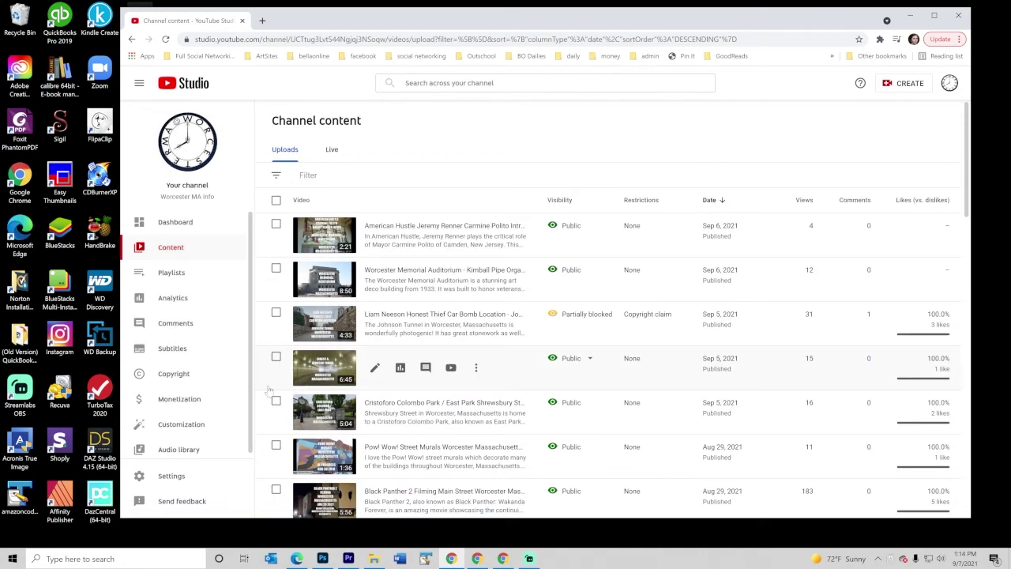
scroll(266, 385, "down", 10)
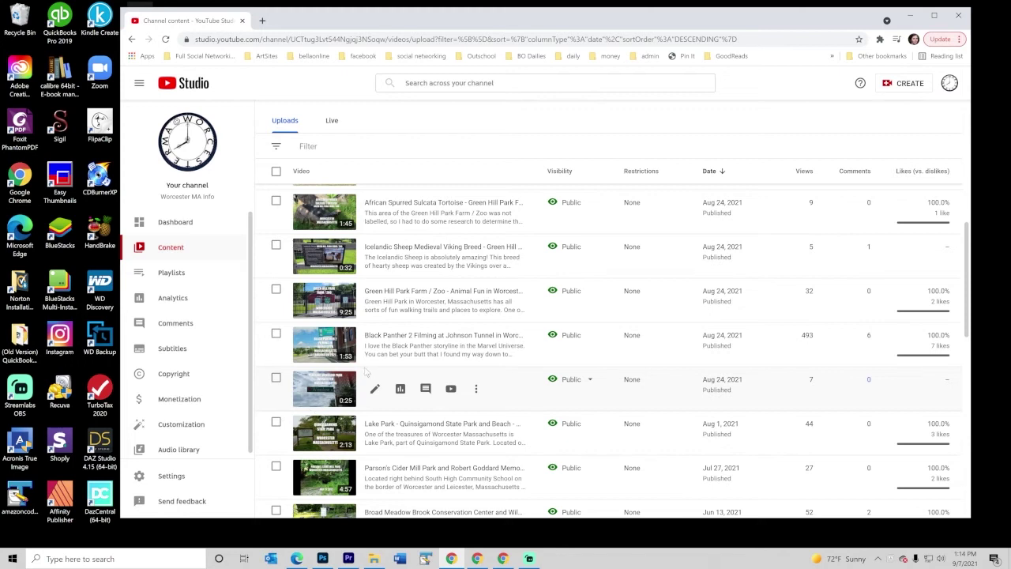
scroll(390, 347, "up", 3)
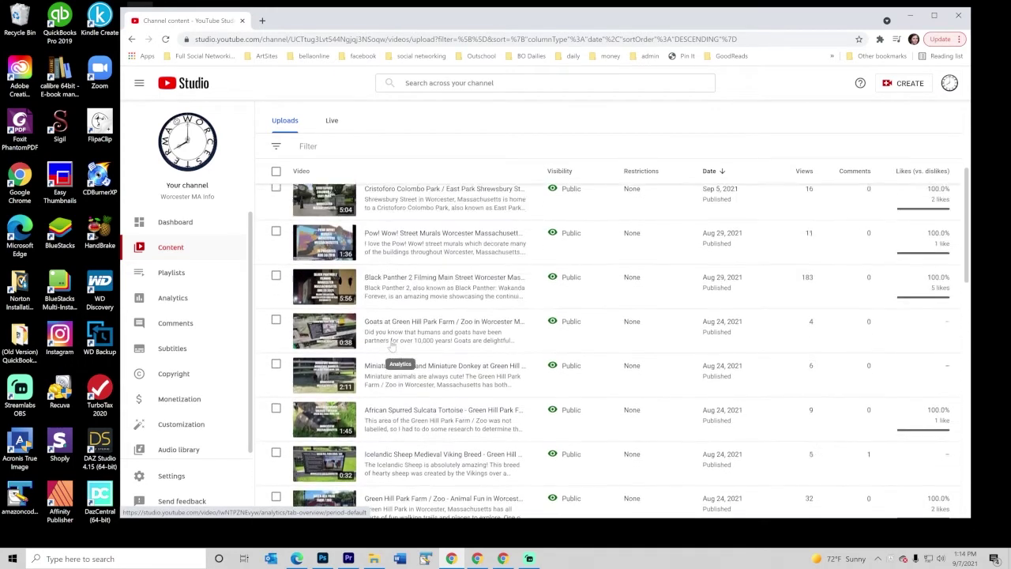
scroll(393, 344, "up", 1)
left_click(400, 344)
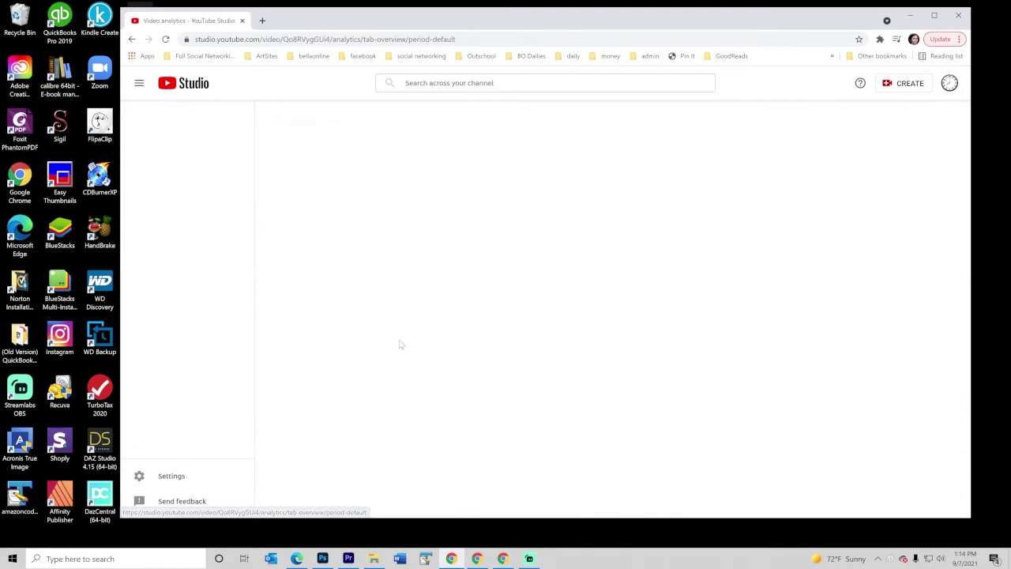
scroll(354, 403, "down", 3)
mouse_move(332, 389)
scroll(311, 384, "down", 4)
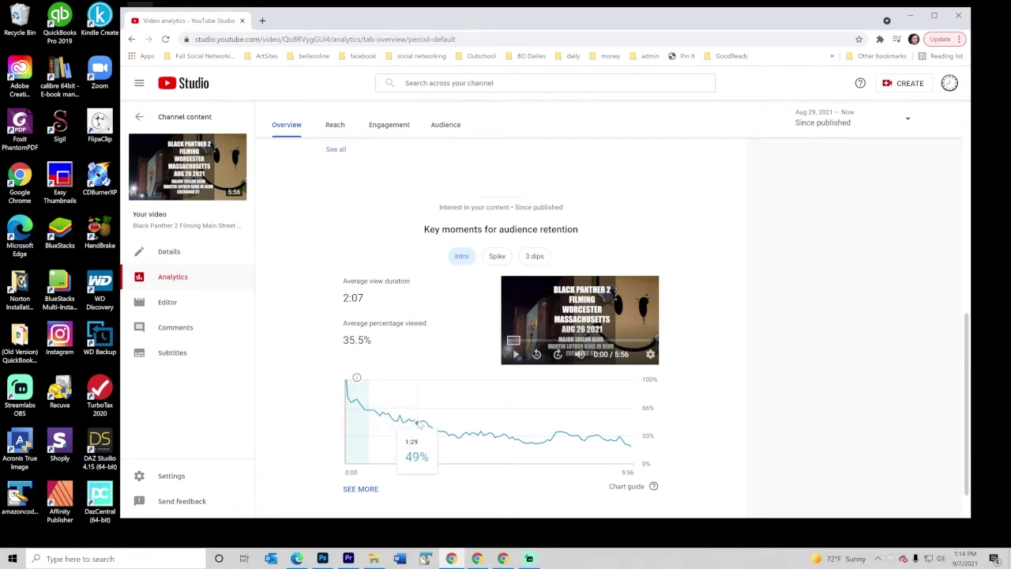
Step: Seek the preview to 2:18, then to 4:23 where retention bumps up
left_click(457, 441)
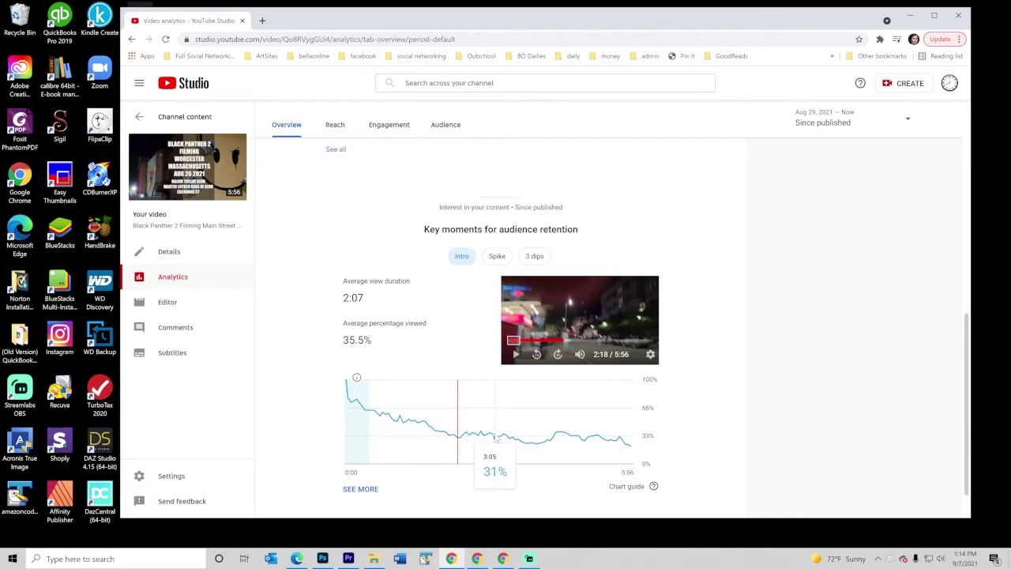
left_click(559, 434)
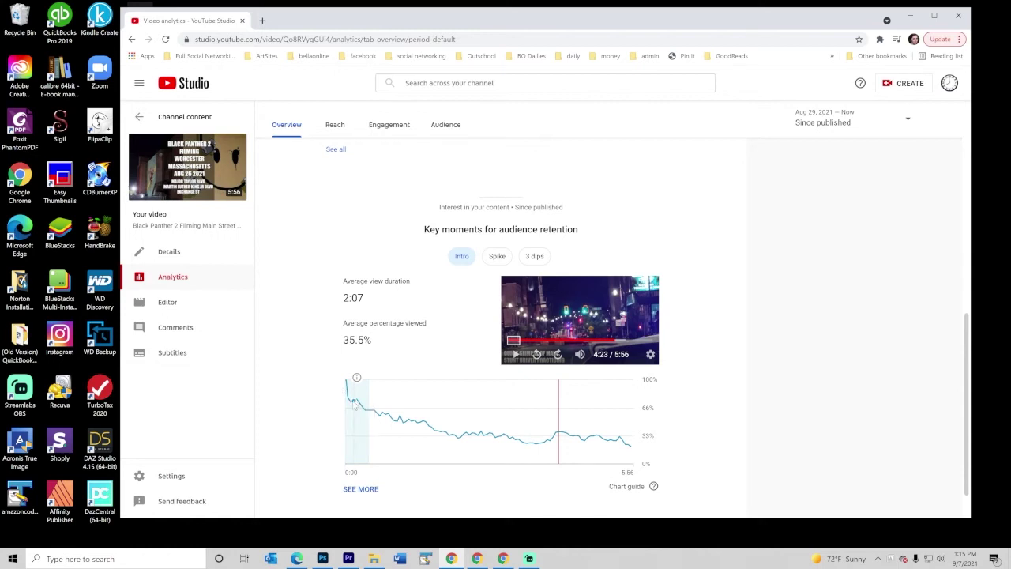
mouse_move(354, 402)
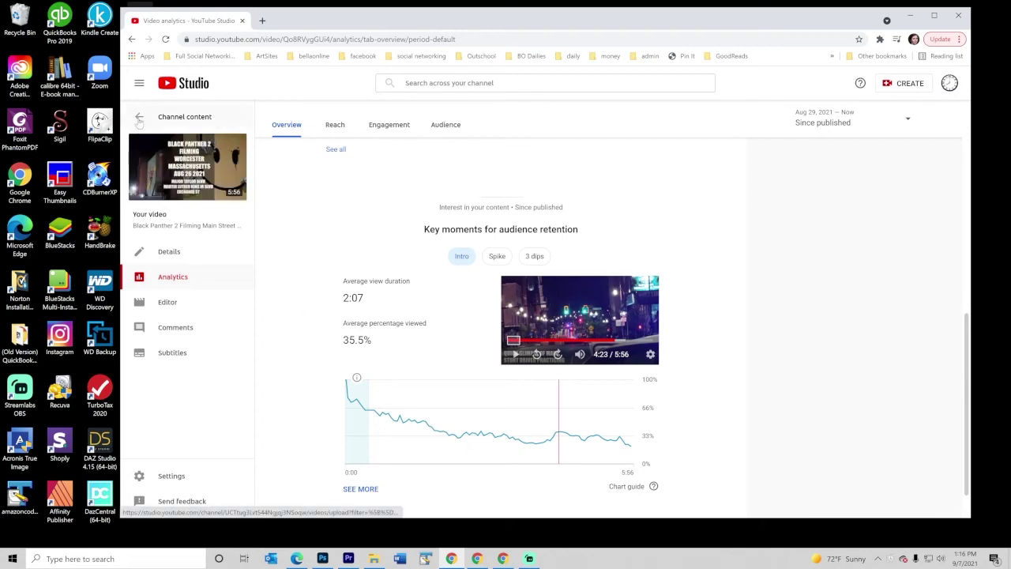
Step: From Channel content, open the Broad Meadow Brook video's analytics and scroll down to its Key moments retention chart
left_click(139, 118)
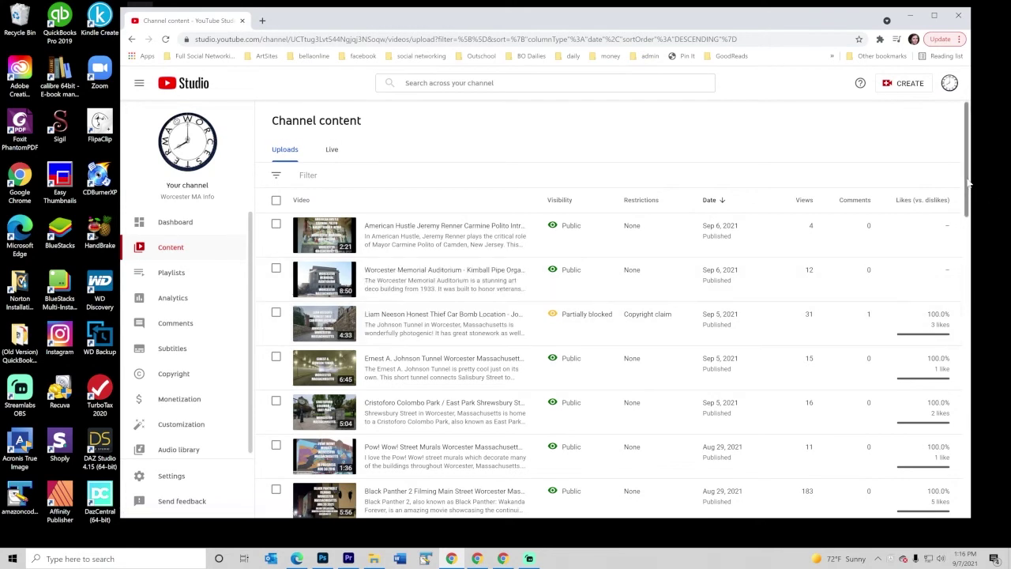
left_click_drag(967, 183, 950, 368)
left_click(401, 296)
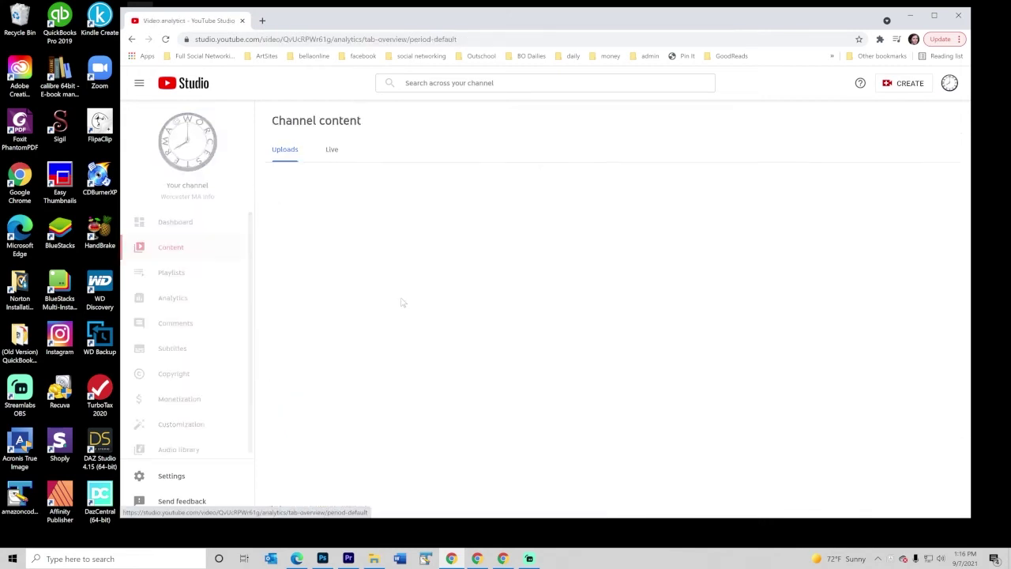
scroll(353, 362, "down", 4)
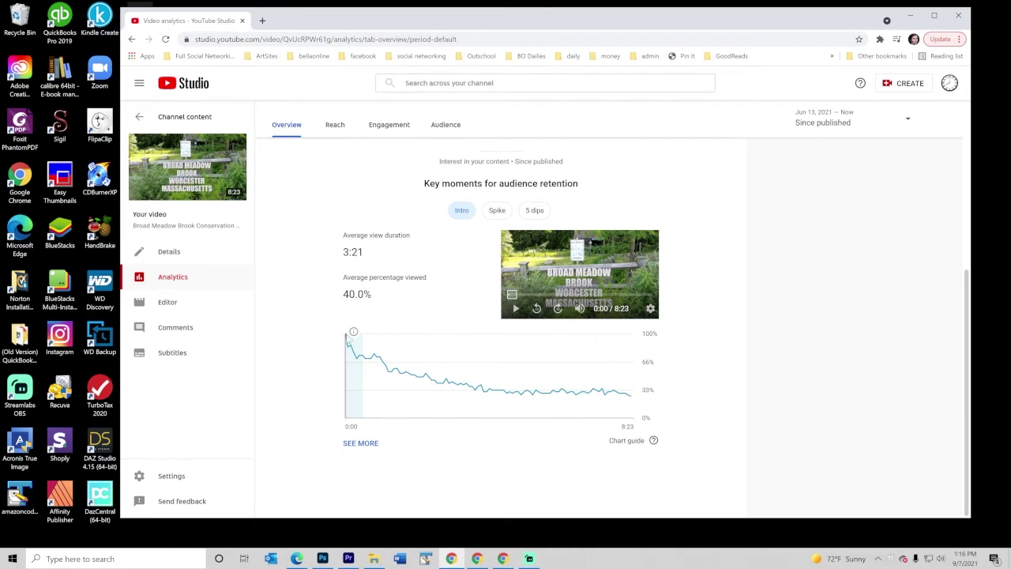
mouse_move(365, 360)
mouse_move(358, 421)
Step: Back on Channel content, scroll to the bottom showing the January 22, 2019 City Hall videos, 29 of 29
left_click(134, 117)
scroll(568, 348, "down", 6)
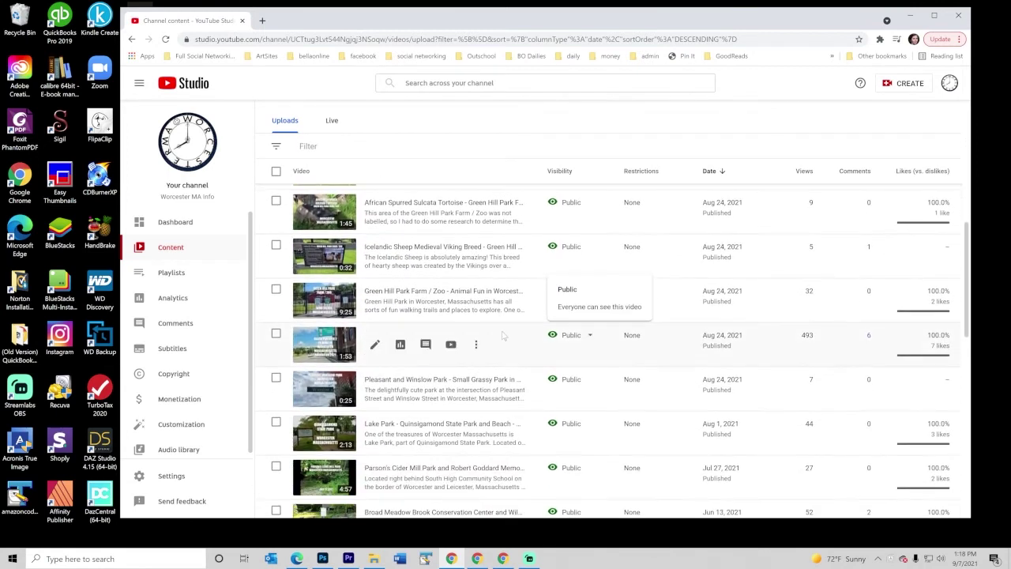
scroll(513, 338, "down", 3)
scroll(502, 335, "down", 1)
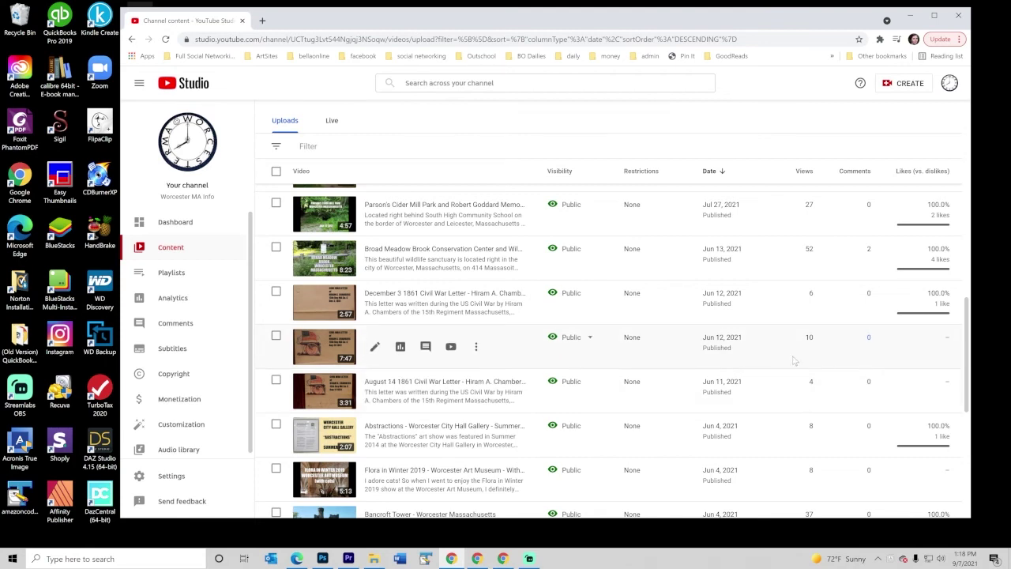
scroll(782, 355, "down", 1)
scroll(781, 354, "down", 3)
scroll(782, 355, "down", 4)
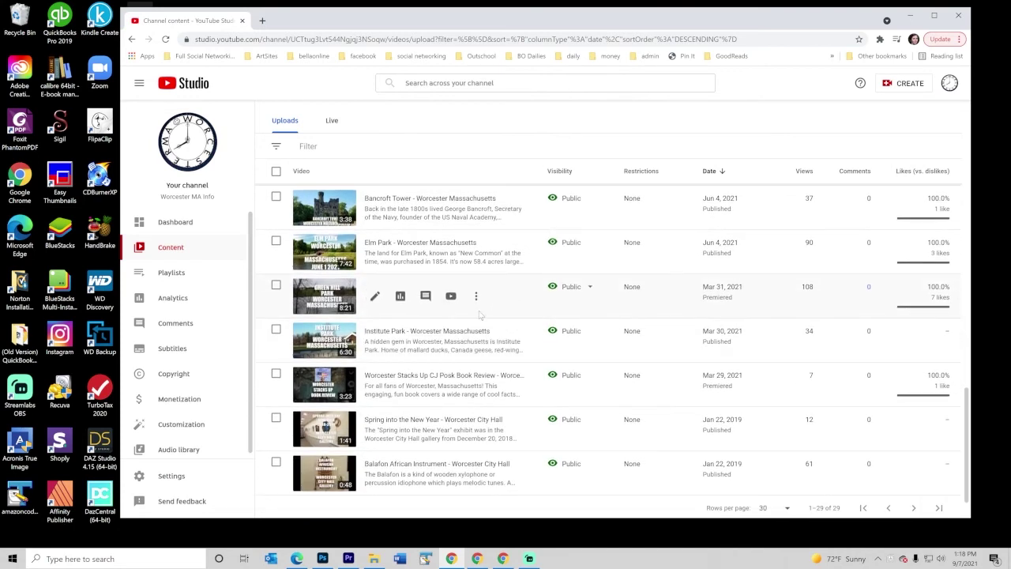
scroll(521, 340, "down", 1)
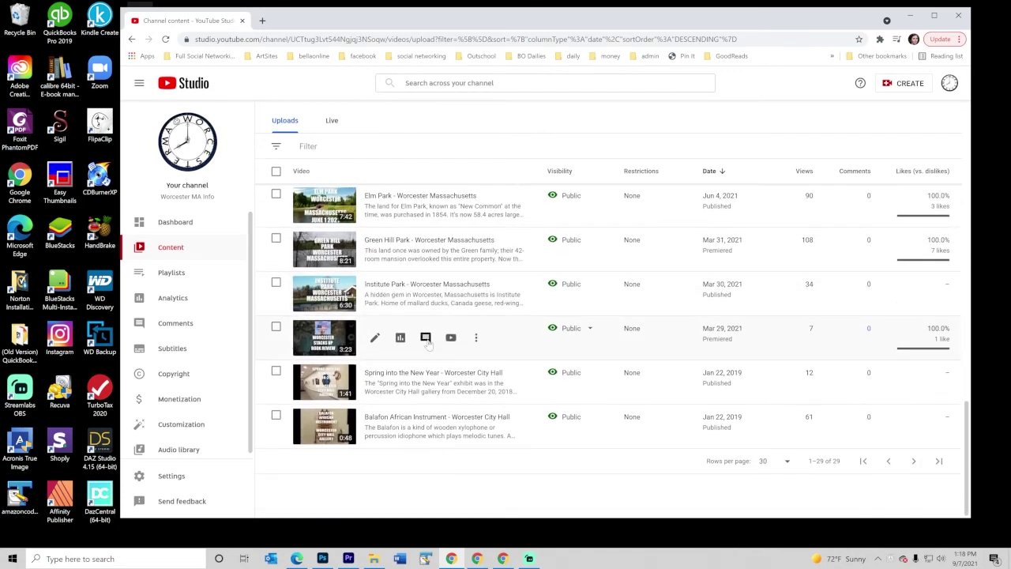
Step: Open the Balafon video's analytics, seek its preview to 0:25 on the retention chart, then scroll back up
left_click(400, 427)
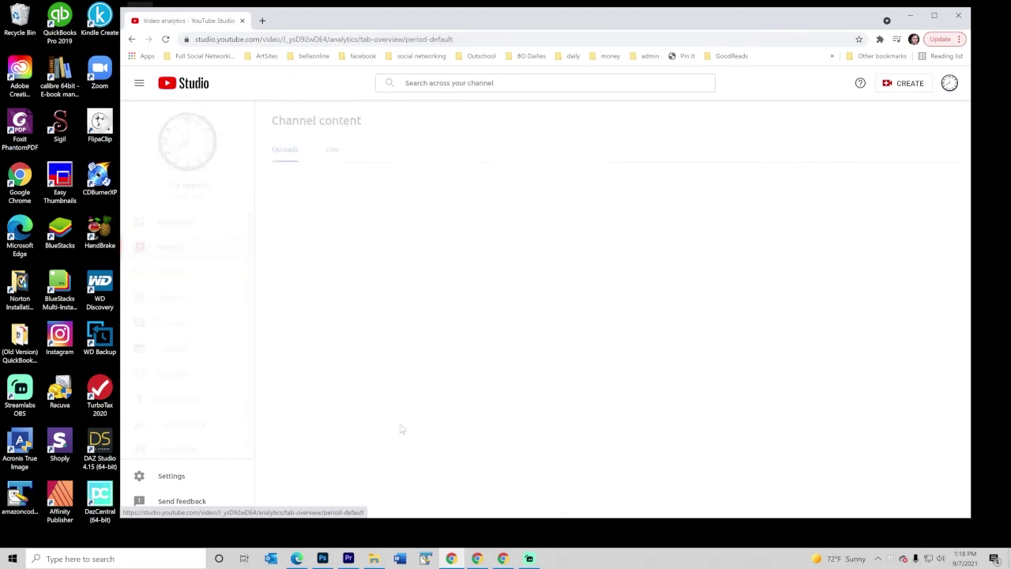
scroll(368, 355, "down", 2)
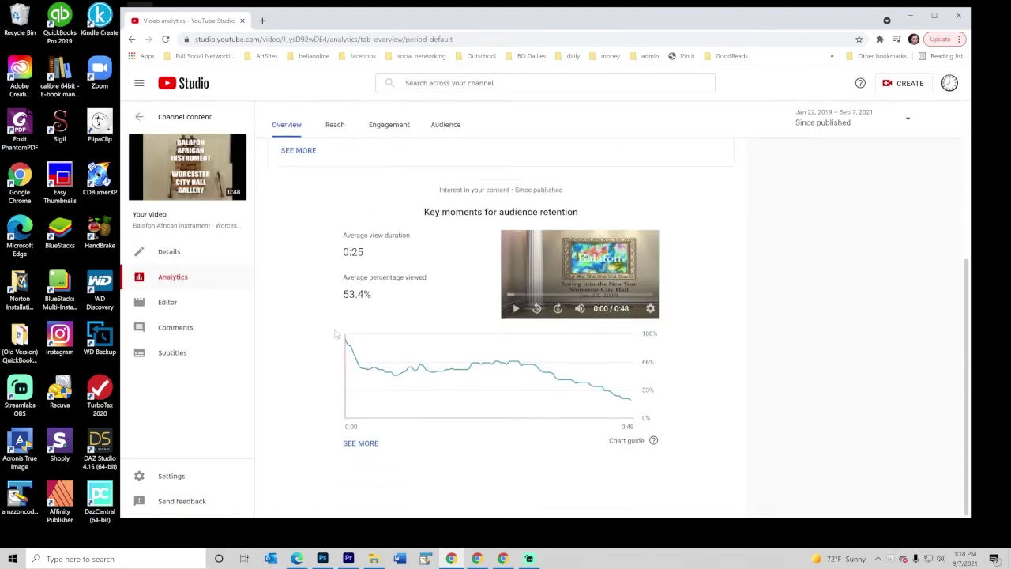
mouse_move(348, 346)
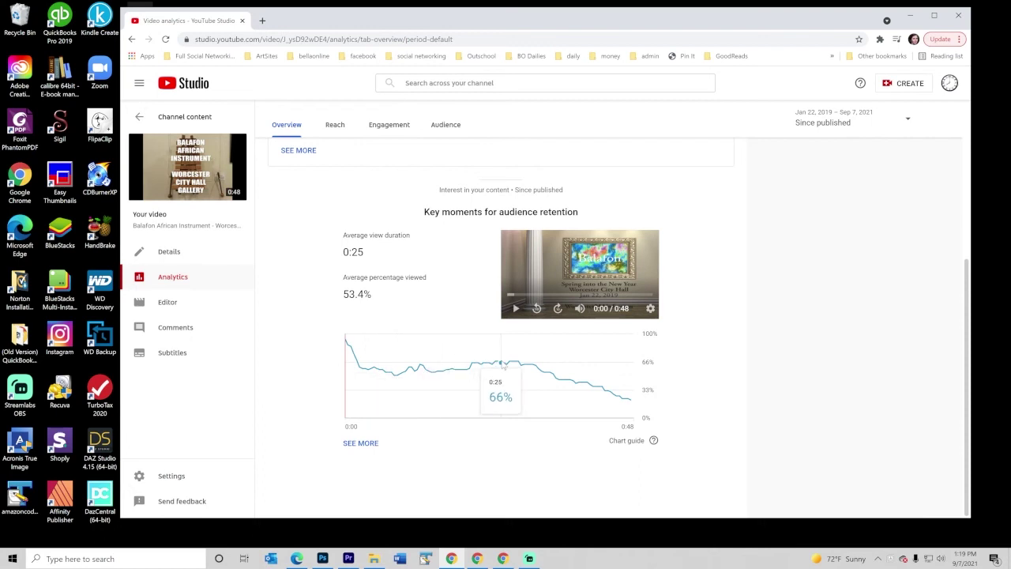
left_click(502, 365)
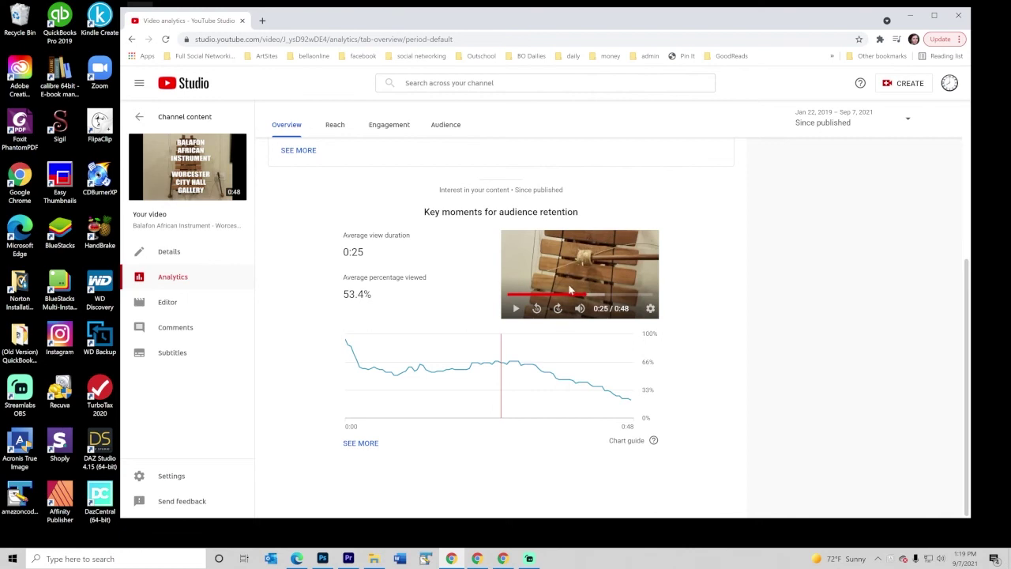
mouse_move(524, 366)
scroll(734, 330, "up", 1)
scroll(734, 330, "up", 2)
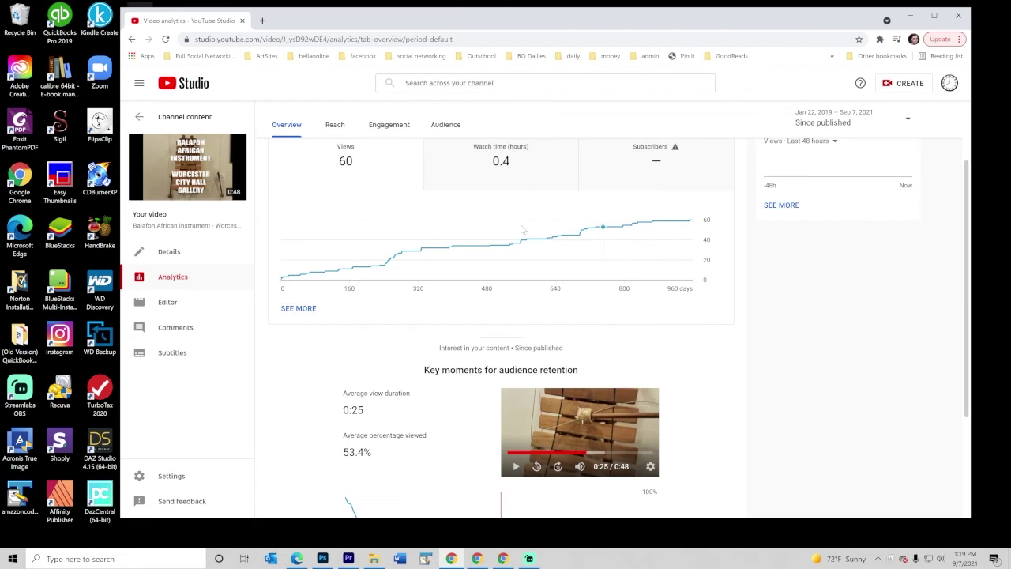
Step: Go back to the Channel content uploads list and browse it up and down with the scrollbar
left_click(139, 118)
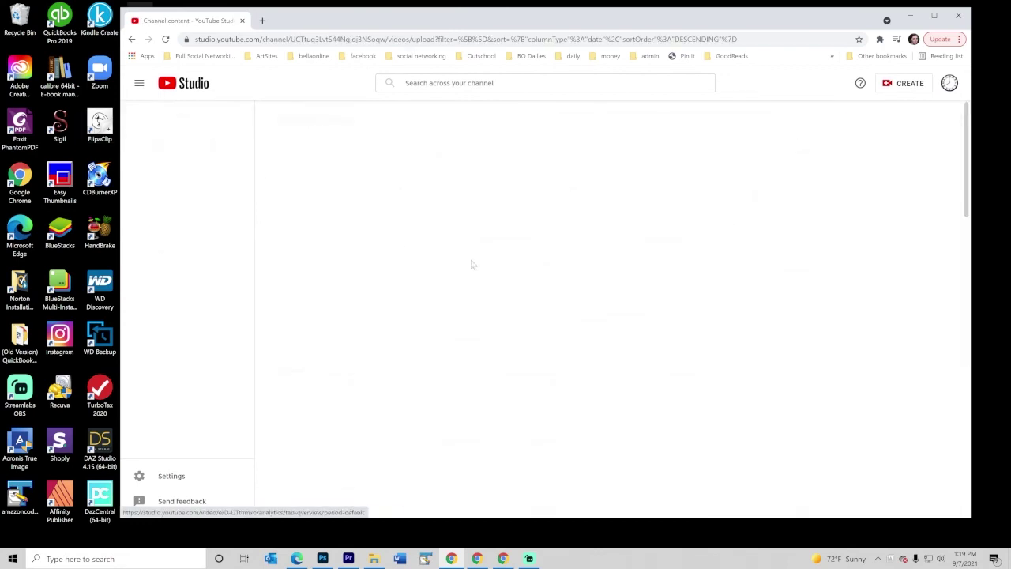
left_click_drag(972, 172, 968, 472)
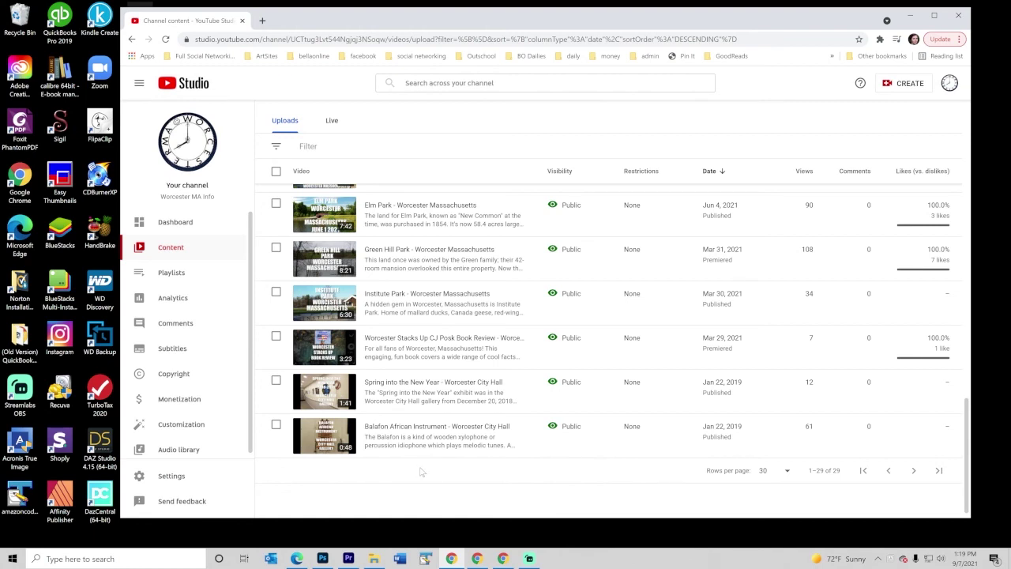
mouse_move(484, 460)
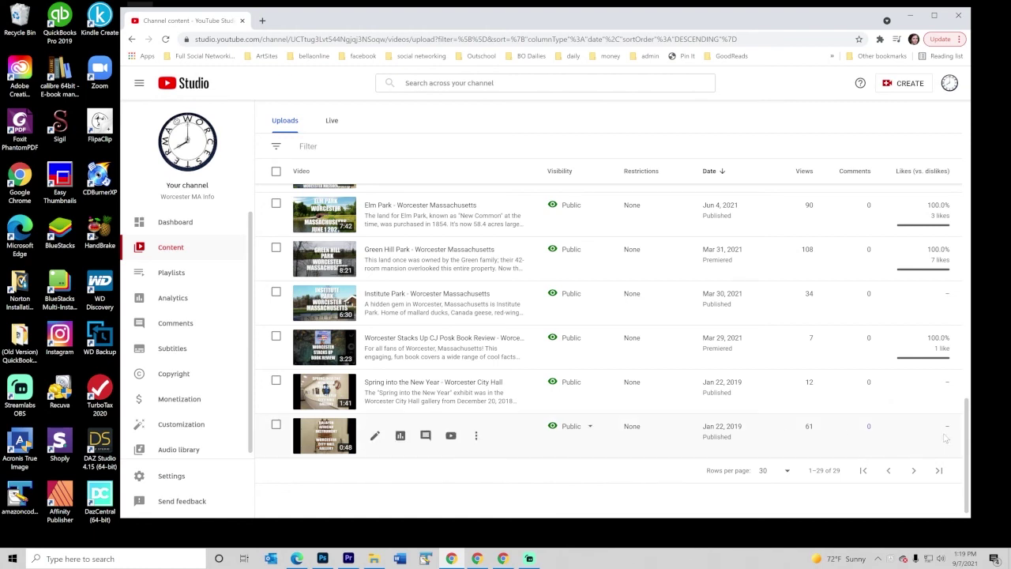
left_click_drag(967, 426, 971, 340)
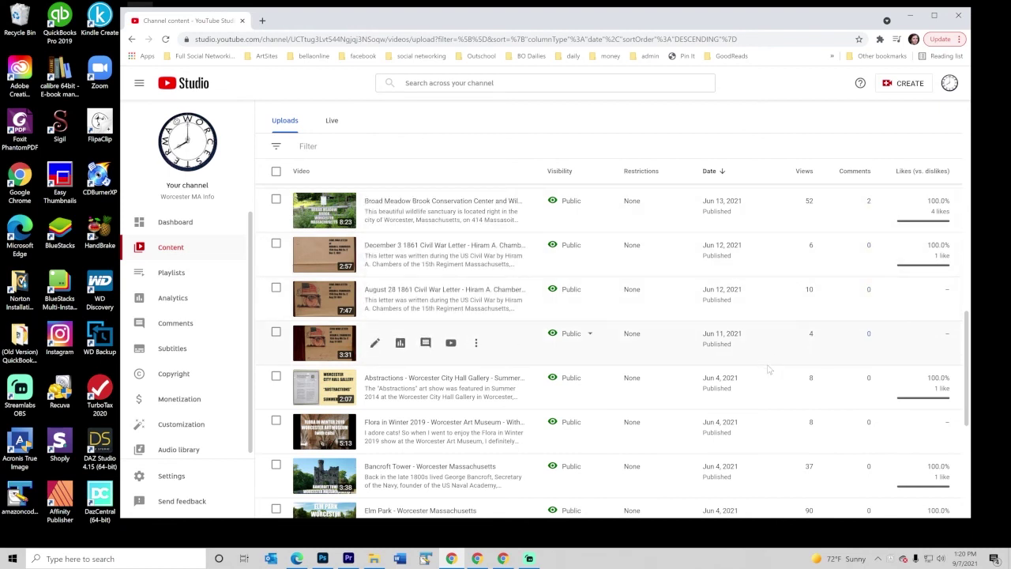
scroll(758, 359, "up", 3)
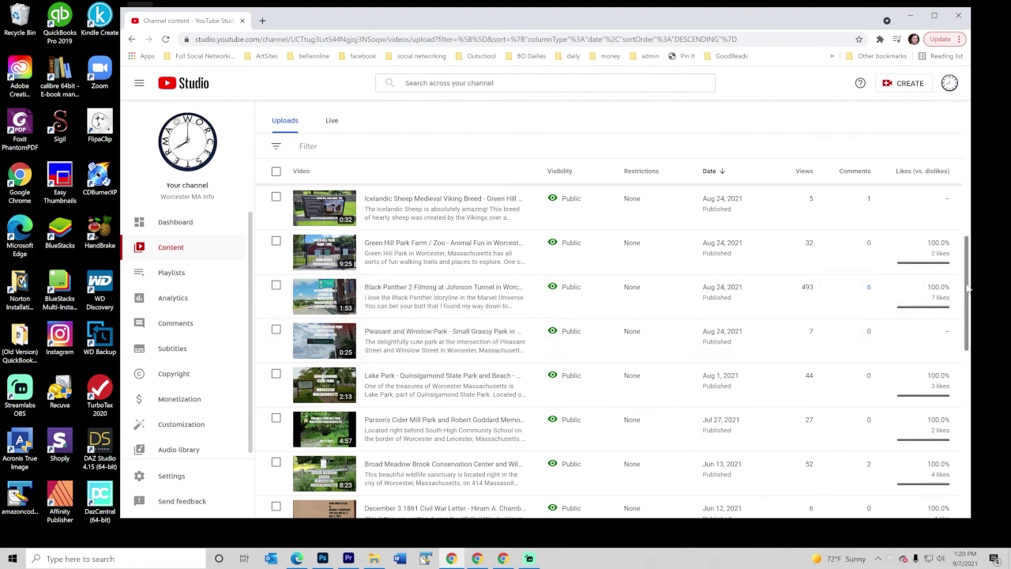
left_click_drag(968, 290, 992, 427)
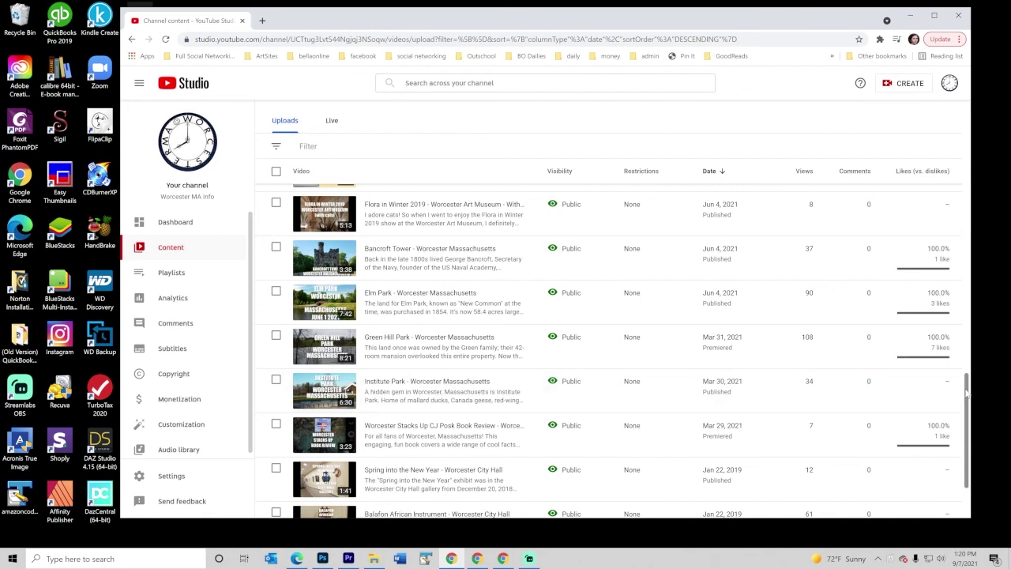
left_click_drag(965, 402, 1006, 114)
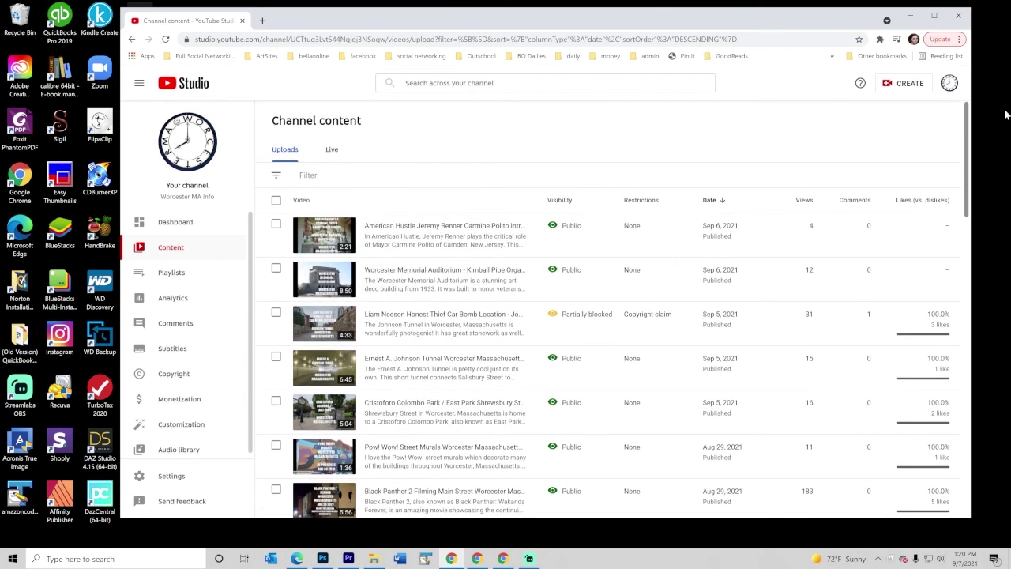